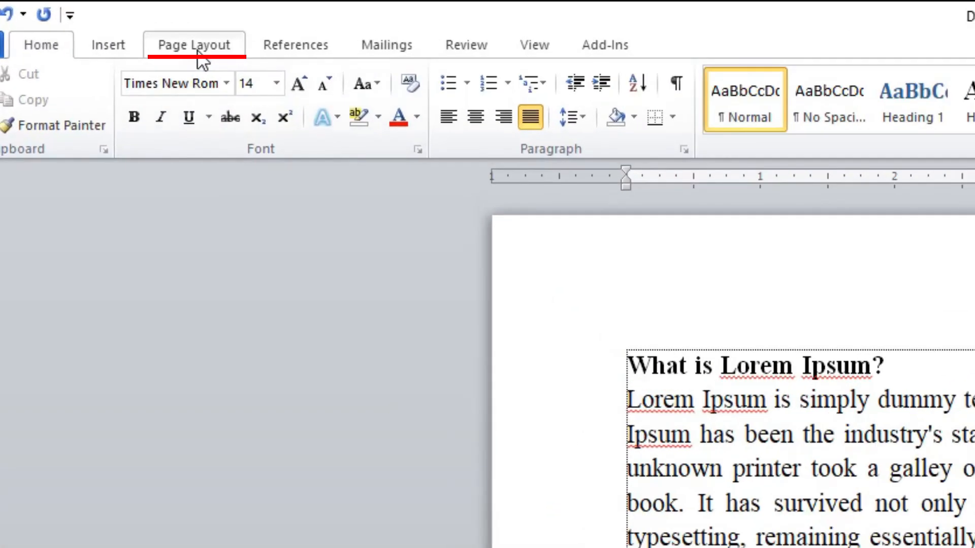
Set the document's page color to light orange and look through the pages.
{"action": "left_click", "coordinate": [112, 31]}
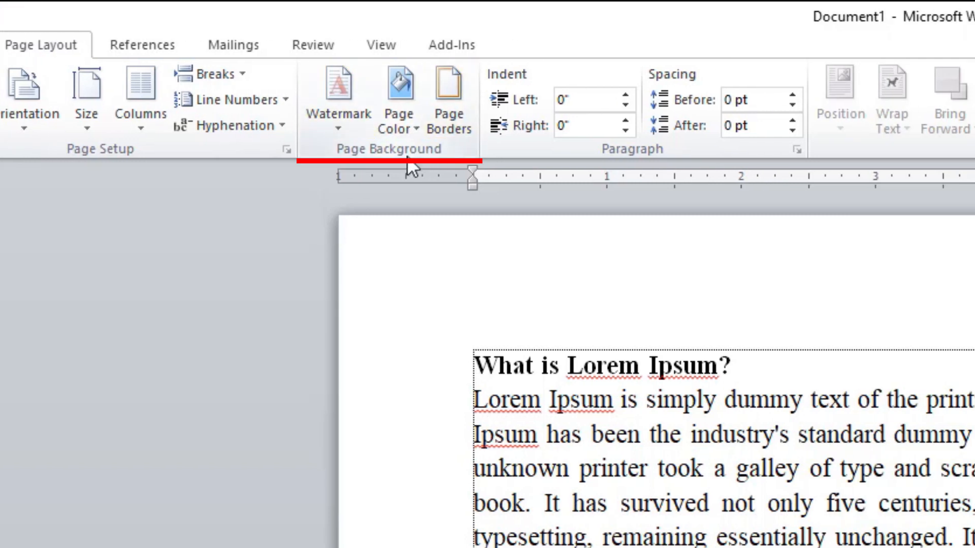
{"action": "left_click", "coordinate": [401, 130]}
{"action": "left_click", "coordinate": [401, 130]}
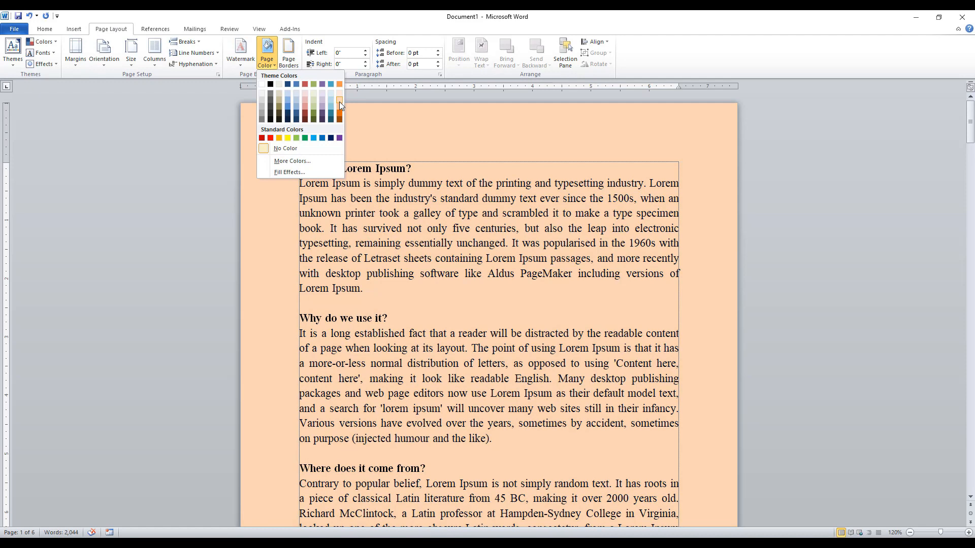
{"action": "left_click", "coordinate": [339, 102]}
{"action": "scroll", "coordinate": [411, 200], "scroll_direction": "down", "scroll_amount": 15}
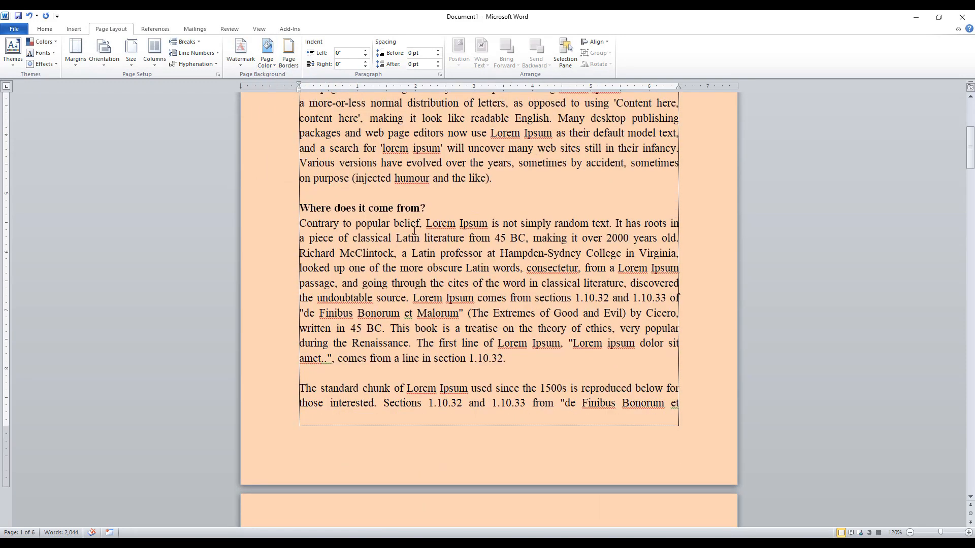
{"action": "scroll", "coordinate": [416, 224], "scroll_direction": "down", "scroll_amount": 15}
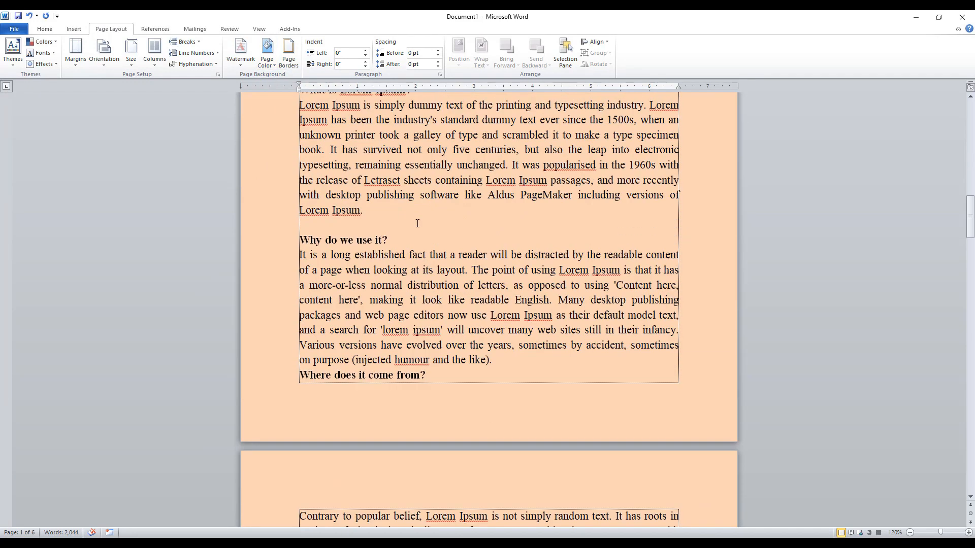
{"action": "scroll", "coordinate": [416, 224], "scroll_direction": "down", "scroll_amount": 15}
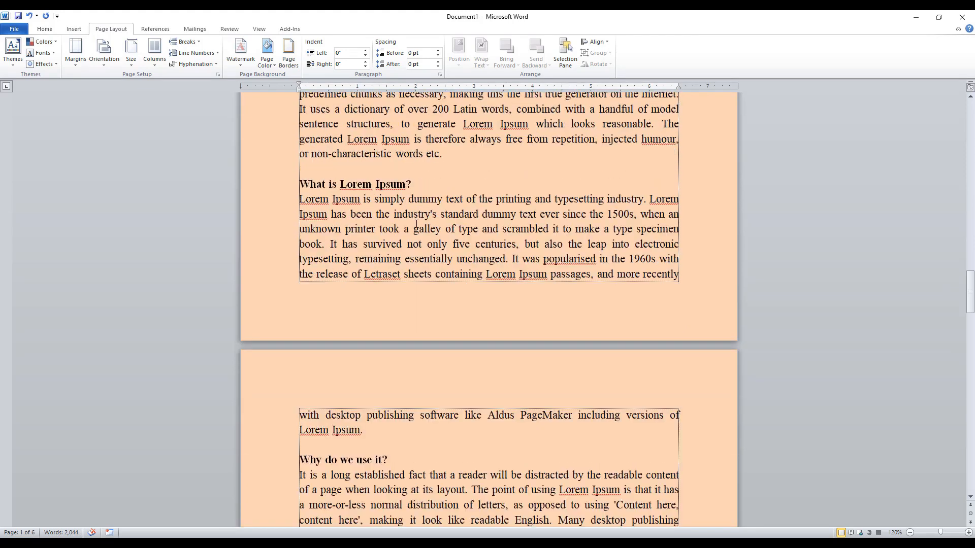
{"action": "scroll", "coordinate": [415, 224], "scroll_direction": "down", "scroll_amount": 12}
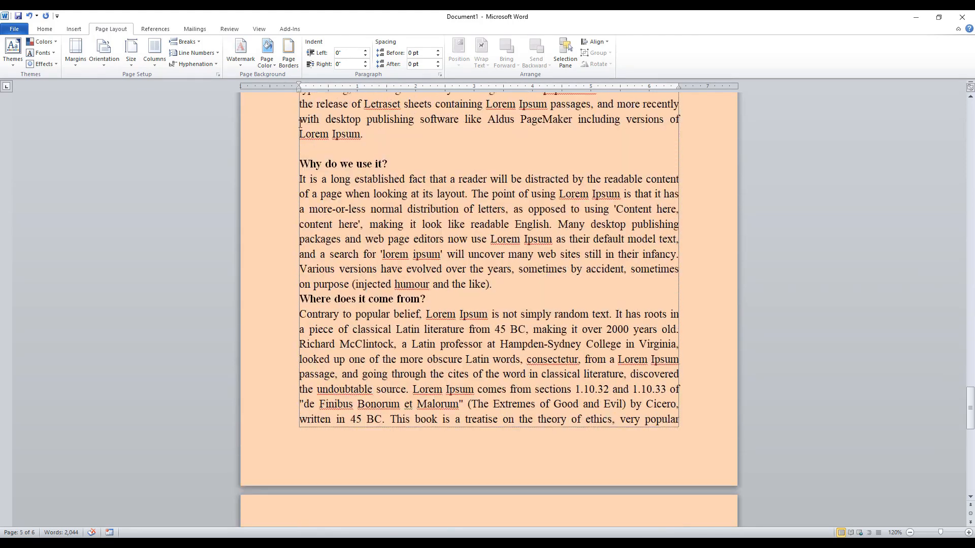
Change the page color to the lightest olive green theme shade and look through the last pages.
{"action": "left_click", "coordinate": [268, 60]}
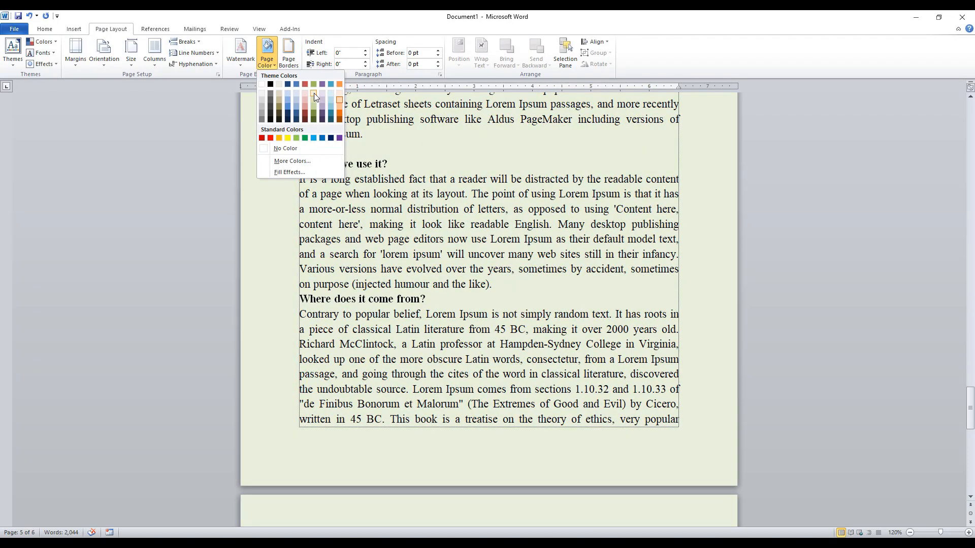
{"action": "left_click", "coordinate": [313, 93]}
{"action": "scroll", "coordinate": [435, 223], "scroll_direction": "down", "scroll_amount": 3}
{"action": "scroll", "coordinate": [435, 223], "scroll_direction": "down", "scroll_amount": 8}
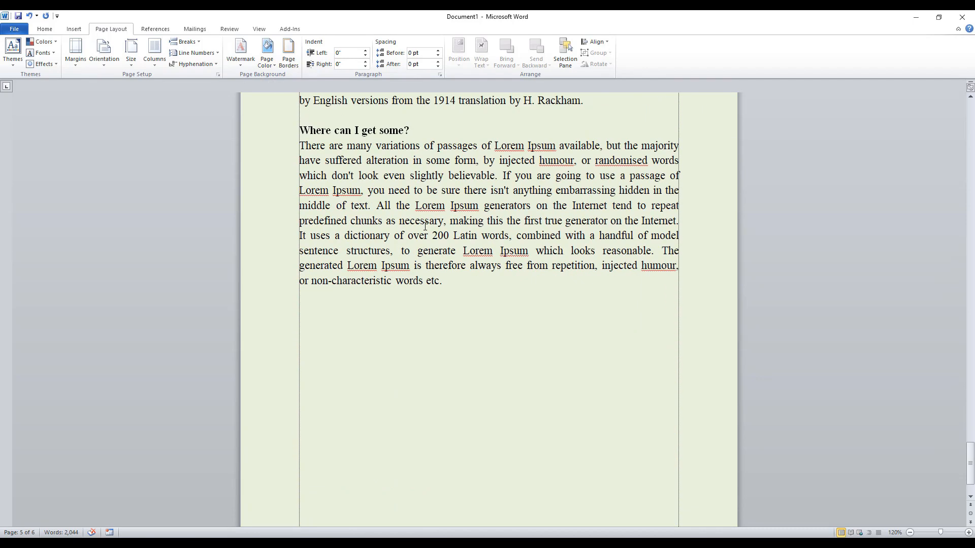
Change the page color to dark gray and look back through the pages up to the first one.
{"action": "scroll", "coordinate": [372, 282], "scroll_direction": "up", "scroll_amount": 3}
{"action": "scroll", "coordinate": [372, 282], "scroll_direction": "up", "scroll_amount": 11}
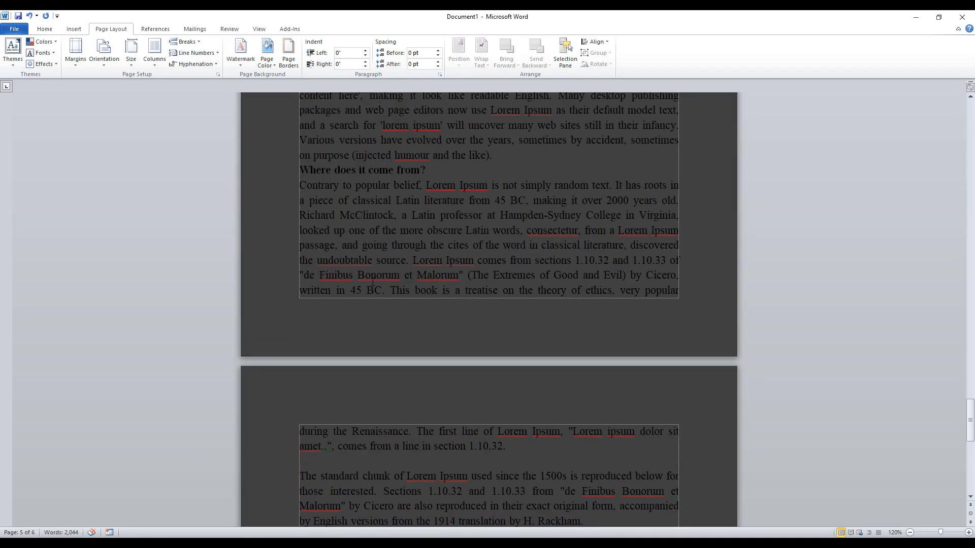
{"action": "scroll", "coordinate": [374, 284], "scroll_direction": "up", "scroll_amount": 15}
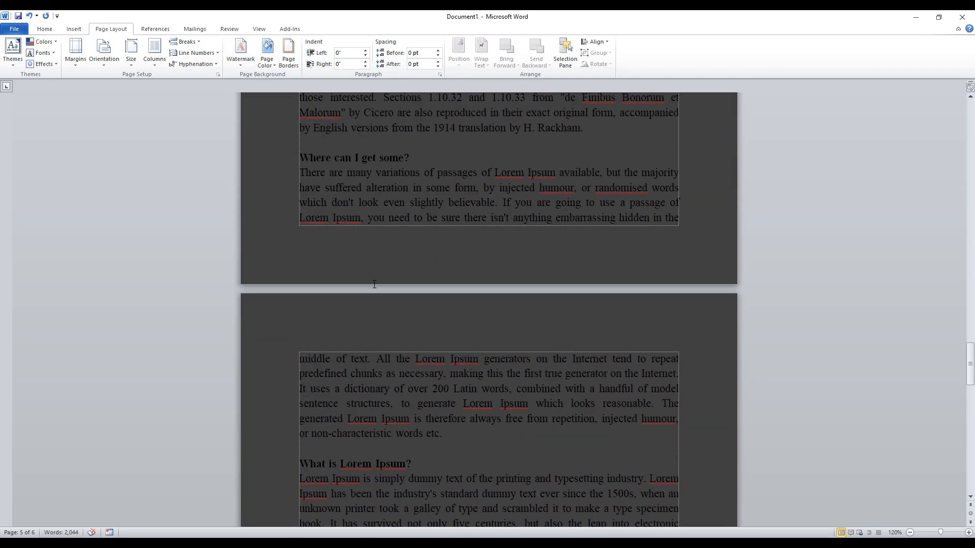
{"action": "scroll", "coordinate": [376, 284], "scroll_direction": "up", "scroll_amount": 15}
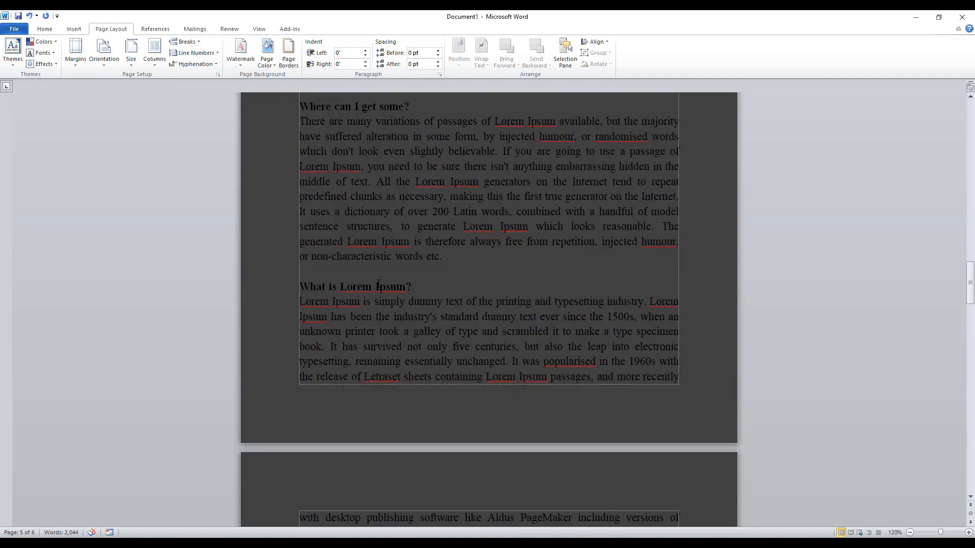
{"action": "scroll", "coordinate": [382, 274], "scroll_direction": "up", "scroll_amount": 15}
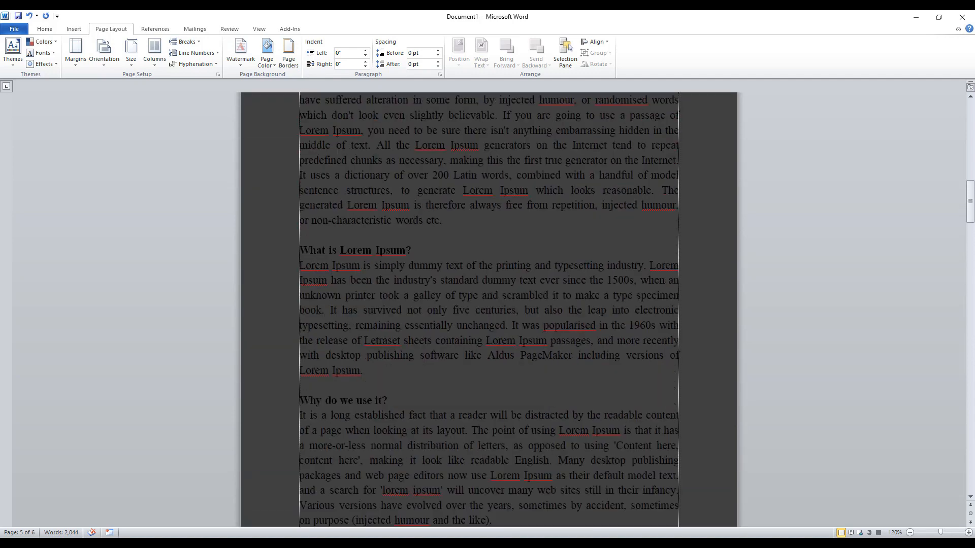
{"action": "scroll", "coordinate": [386, 266], "scroll_direction": "up", "scroll_amount": 8}
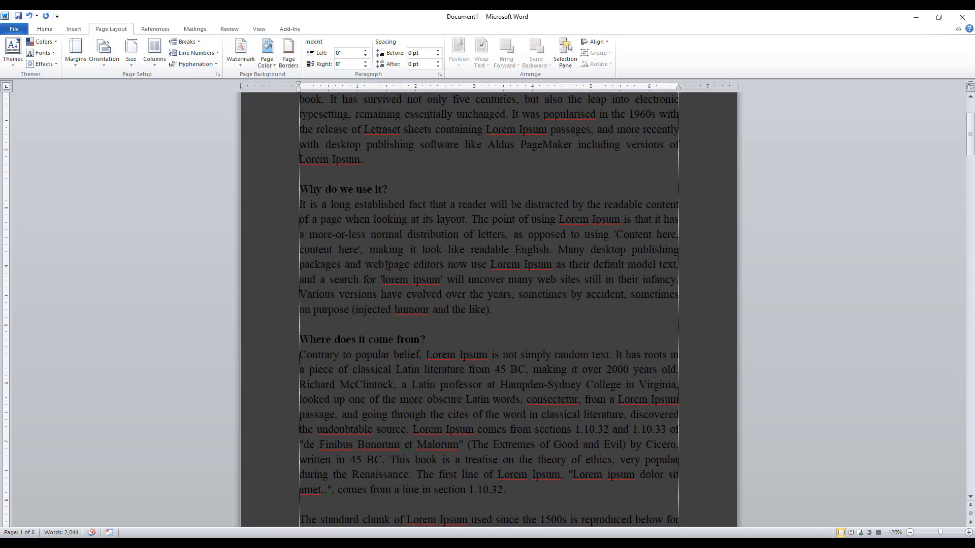
{"action": "scroll", "coordinate": [386, 266], "scroll_direction": "up", "scroll_amount": 3}
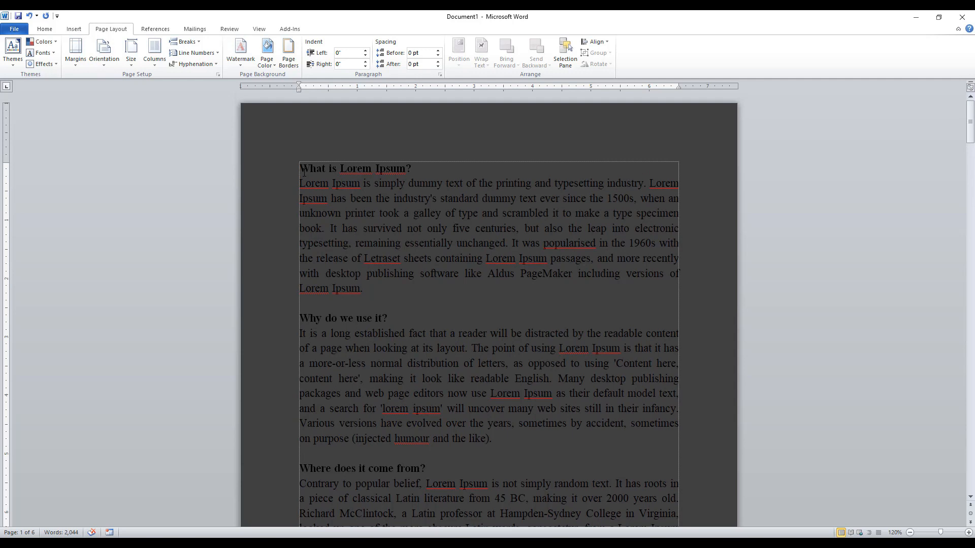
Set the font color of the whole document's text to white and check it across the pages.
{"action": "key", "text": "ctrl+a"}
{"action": "left_click", "coordinate": [45, 29]}
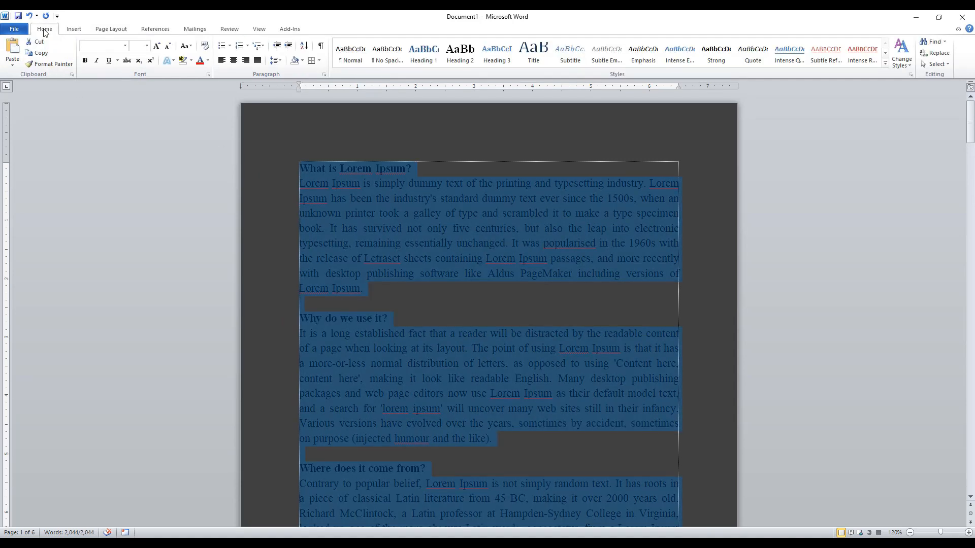
{"action": "left_click", "coordinate": [208, 61]}
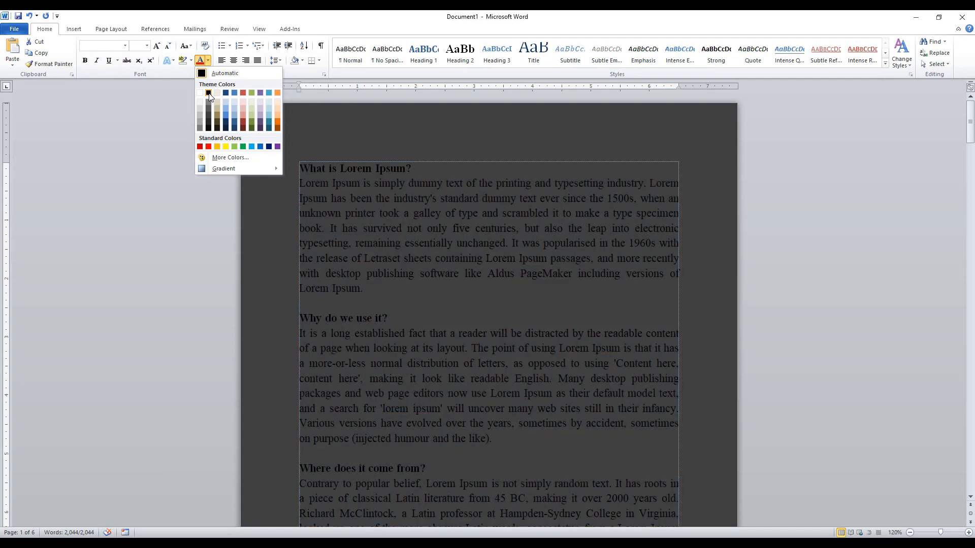
{"action": "left_click", "coordinate": [201, 93]}
{"action": "left_click", "coordinate": [430, 219]}
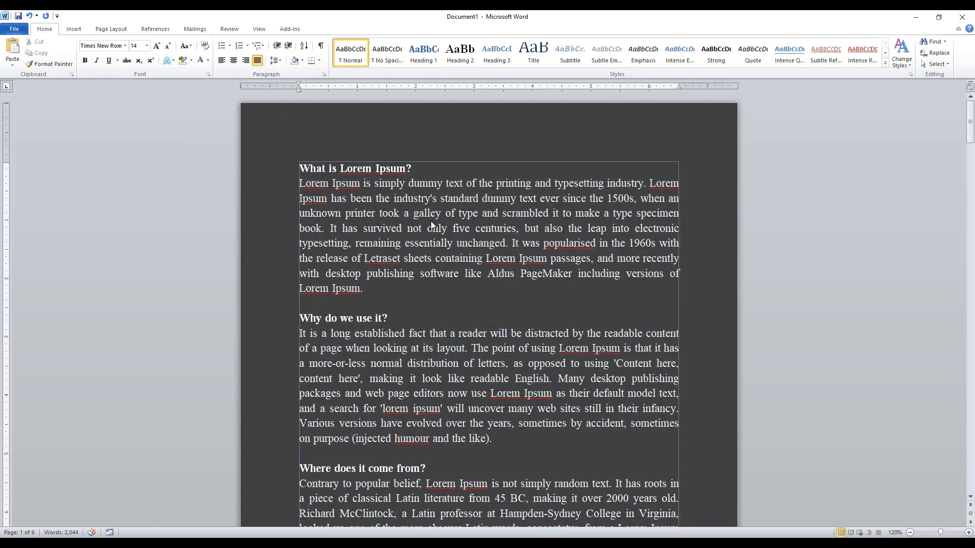
{"action": "scroll", "coordinate": [403, 263], "scroll_direction": "down", "scroll_amount": 2}
{"action": "scroll", "coordinate": [404, 263], "scroll_direction": "down", "scroll_amount": 20}
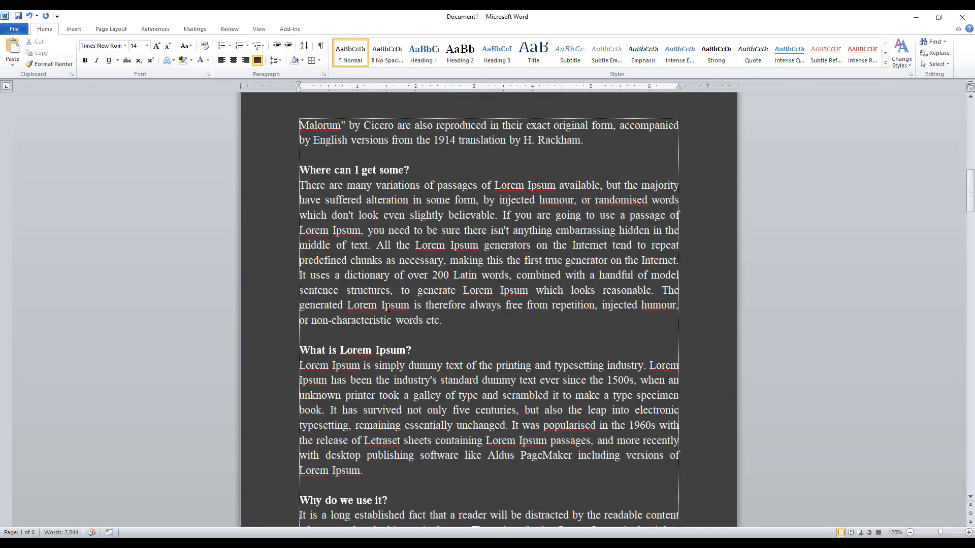
{"action": "scroll", "coordinate": [388, 308], "scroll_direction": "down", "scroll_amount": 3}
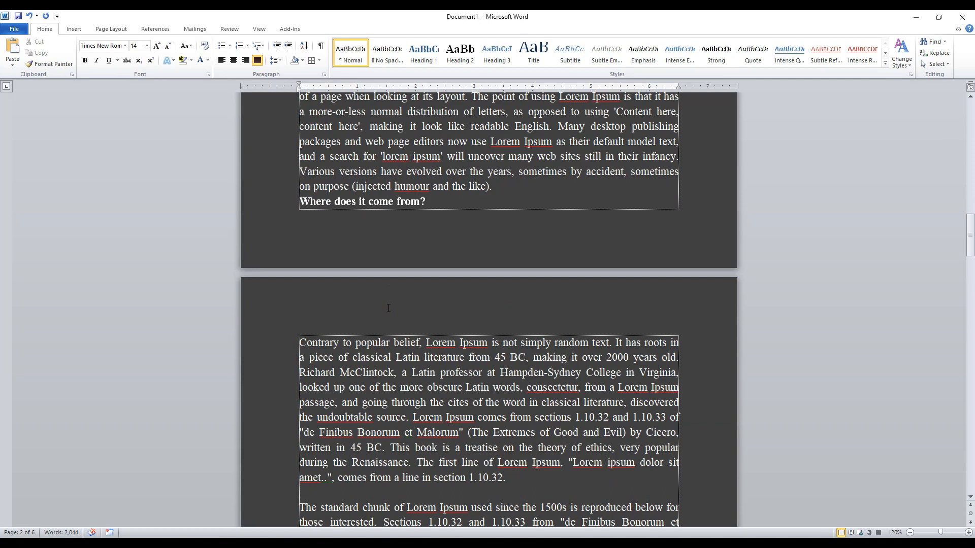
Set the font color of all the document's text back to black.
{"action": "key", "text": "ctrl+a"}
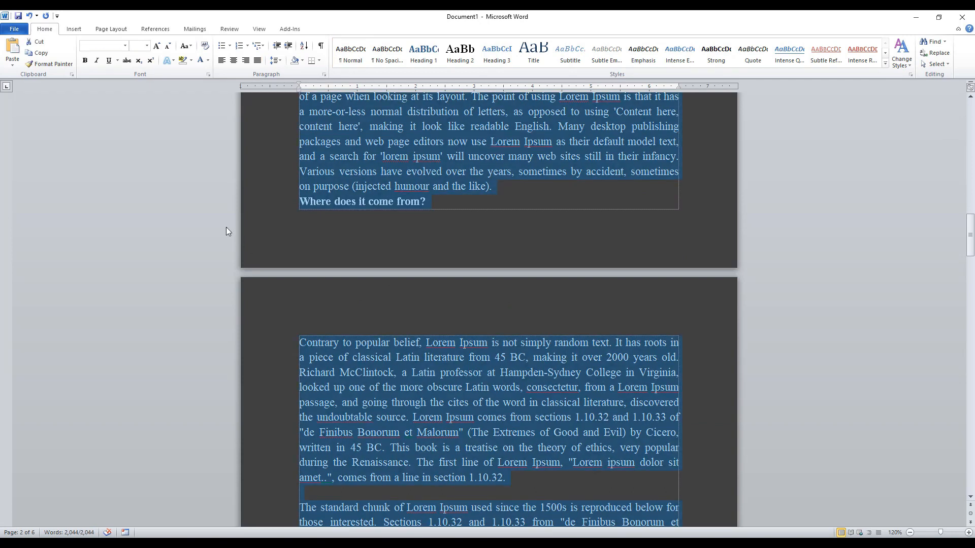
{"action": "left_click", "coordinate": [207, 61]}
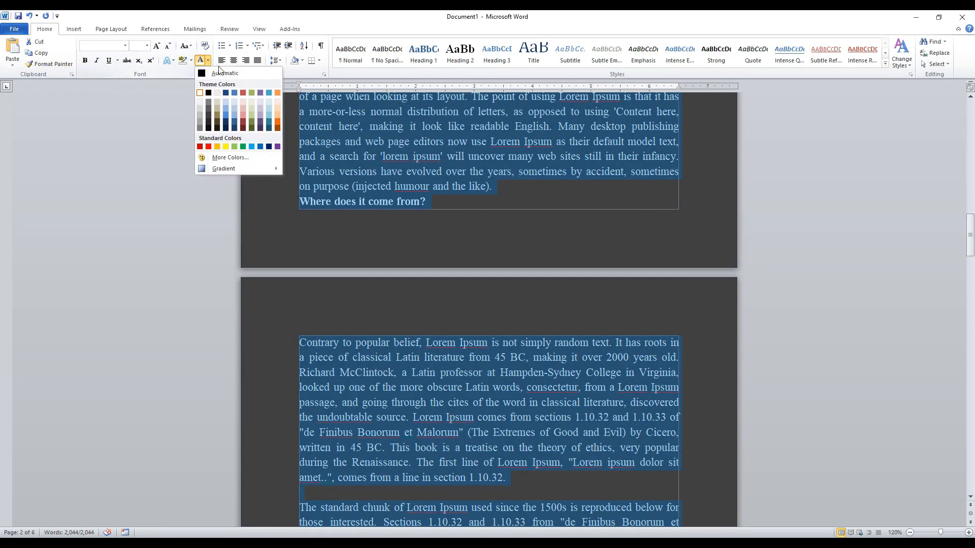
{"action": "left_click", "coordinate": [456, 185]}
{"action": "scroll", "coordinate": [455, 186], "scroll_direction": "up", "scroll_amount": 2}
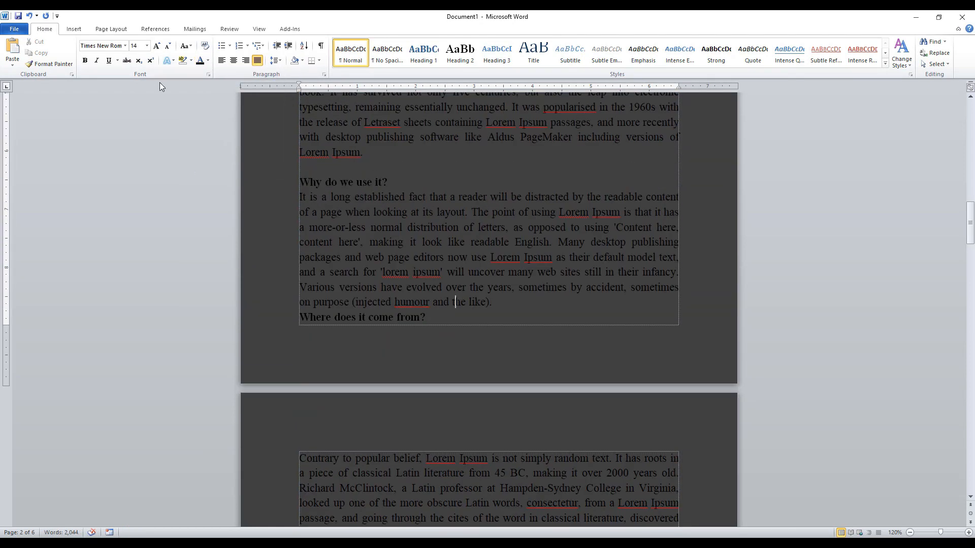
Change the page color to a light red theme shade.
{"action": "left_click", "coordinate": [114, 33]}
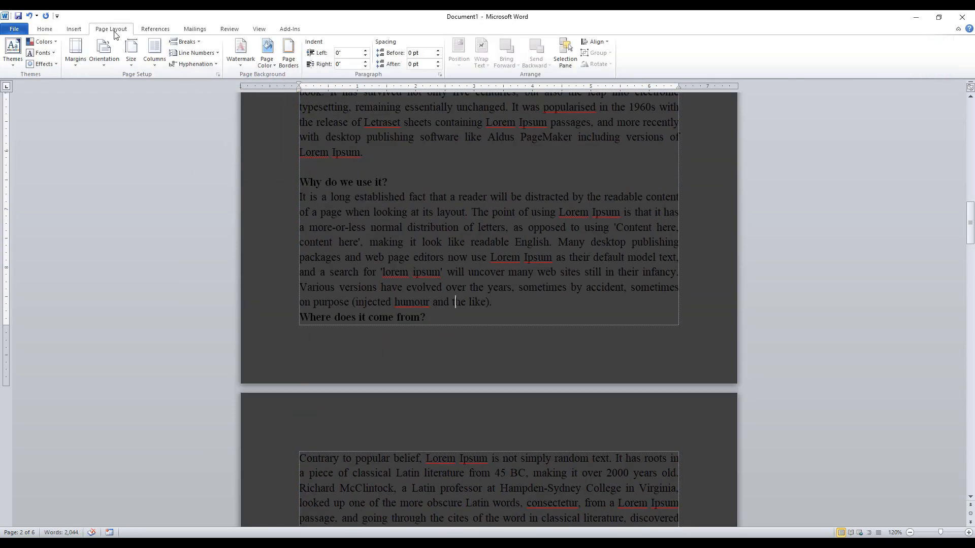
{"action": "left_click", "coordinate": [268, 61]}
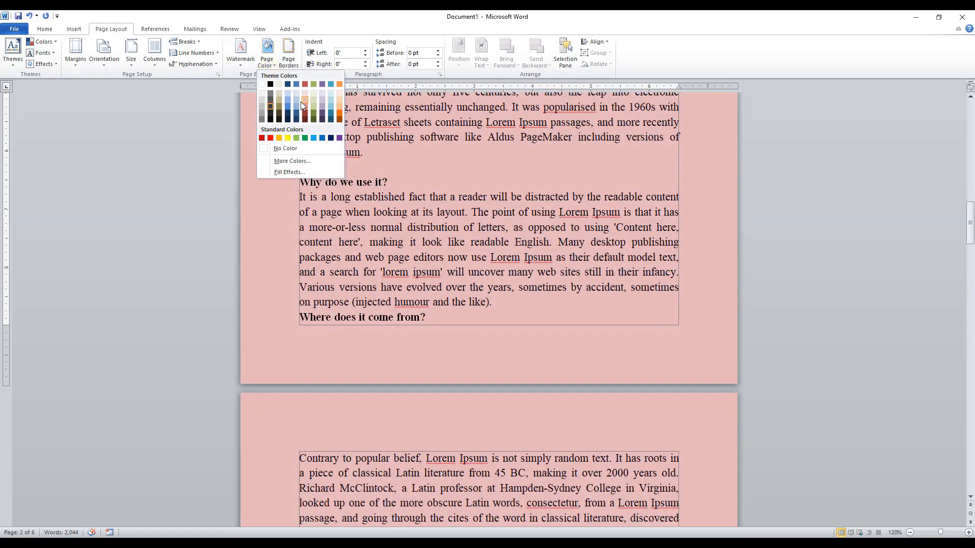
{"action": "left_click", "coordinate": [300, 102]}
{"action": "scroll", "coordinate": [434, 239], "scroll_direction": "up", "scroll_amount": 4}
{"action": "scroll", "coordinate": [434, 240], "scroll_direction": "up", "scroll_amount": 6}
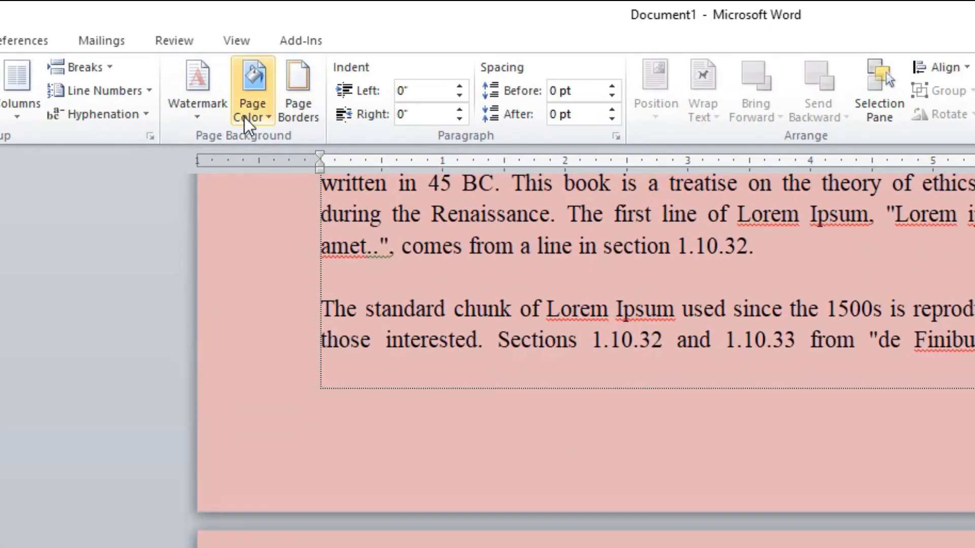
Apply a custom pink page color of RGB 240, 172, 196 through More Colors and return to the first page.
{"action": "left_click", "coordinate": [255, 94]}
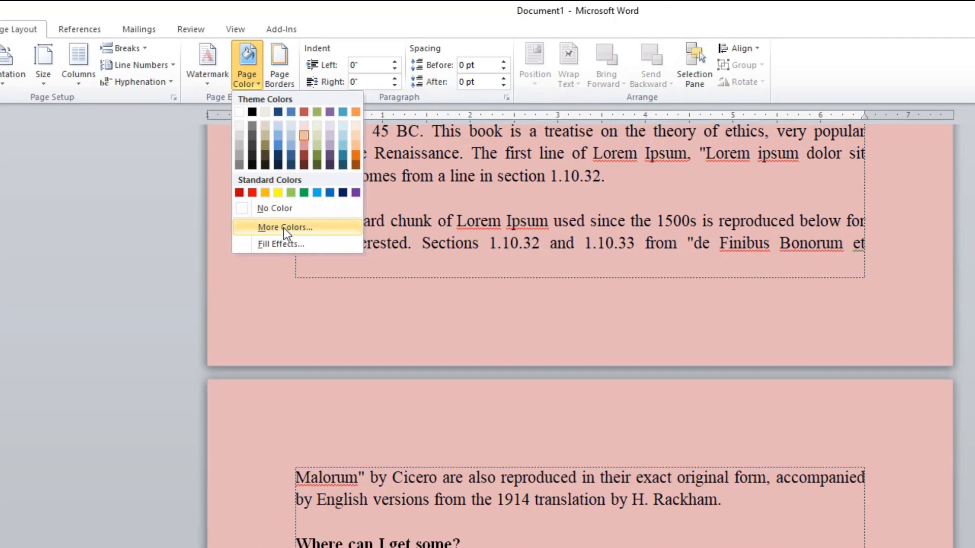
{"action": "left_click", "coordinate": [283, 228]}
{"action": "left_click_drag", "start_coordinate": [655, 257], "coordinate": [849, 177]}
{"action": "left_click_drag", "start_coordinate": [758, 261], "coordinate": [781, 263]}
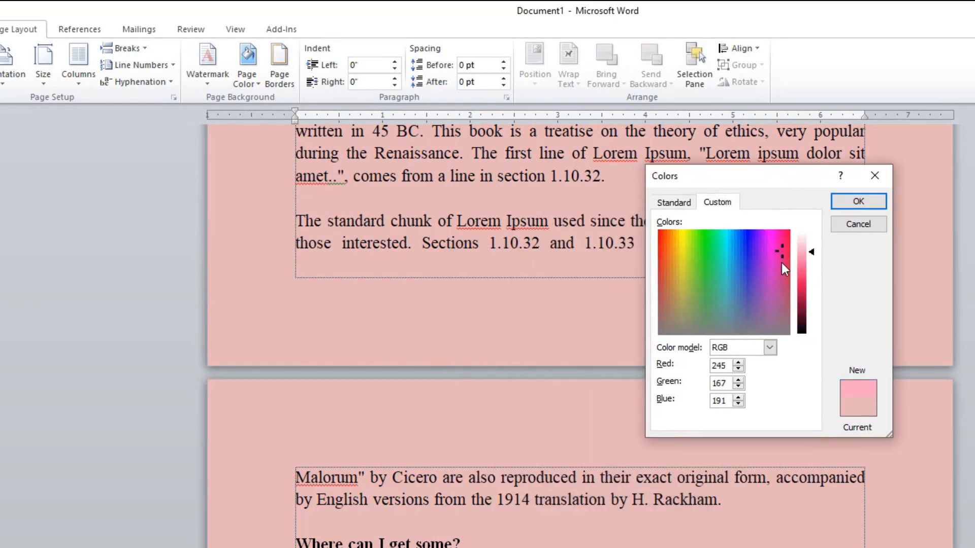
{"action": "left_click", "coordinate": [862, 203]}
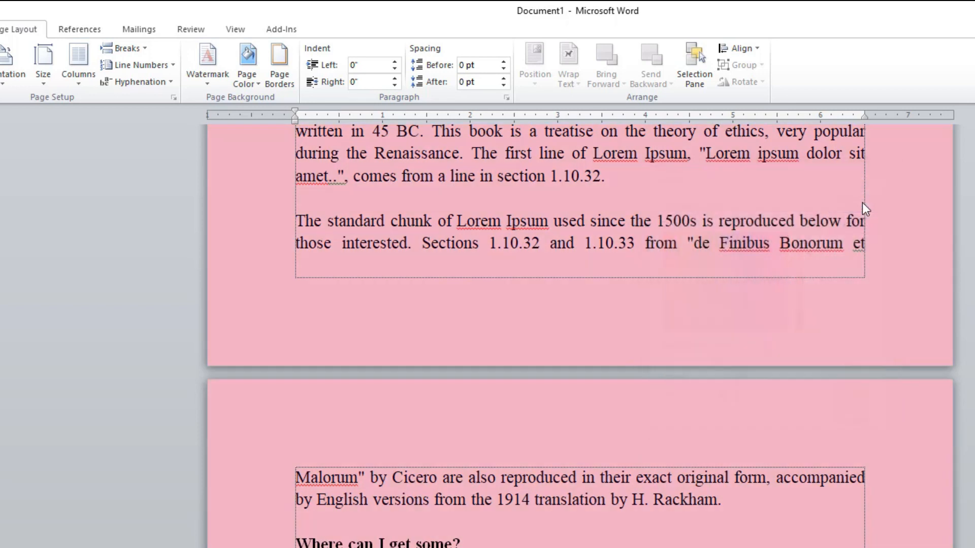
{"action": "scroll", "coordinate": [539, 372], "scroll_direction": "up", "scroll_amount": 6}
{"action": "scroll", "coordinate": [538, 366], "scroll_direction": "up", "scroll_amount": 5}
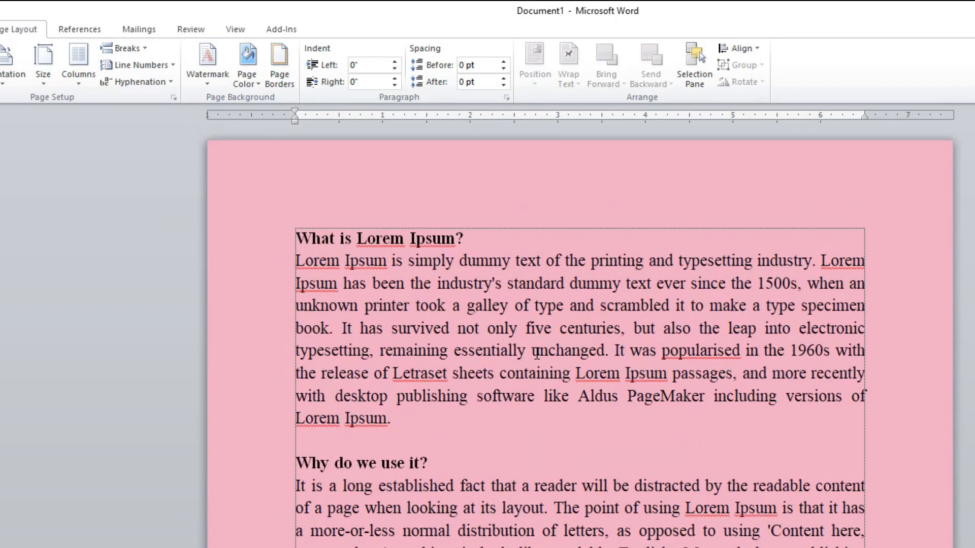
Try several blue shades among the standard More Colors, and apply a medium green as the page color.
{"action": "left_click", "coordinate": [247, 76]}
{"action": "left_click", "coordinate": [274, 253]}
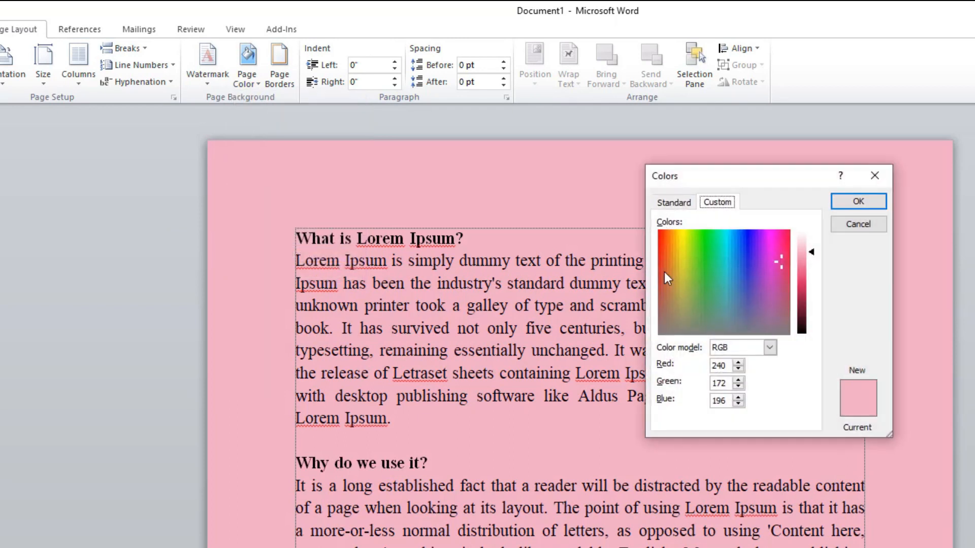
{"action": "left_click", "coordinate": [674, 203]}
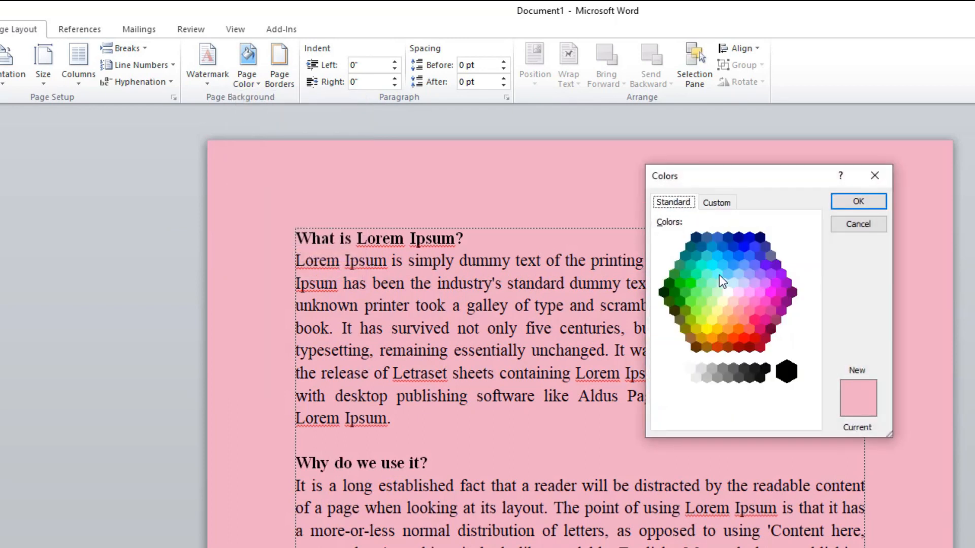
{"action": "left_click", "coordinate": [748, 267]}
{"action": "left_click", "coordinate": [726, 265]}
{"action": "left_click", "coordinate": [723, 251]}
{"action": "left_click", "coordinate": [709, 256]}
{"action": "left_click", "coordinate": [674, 274]}
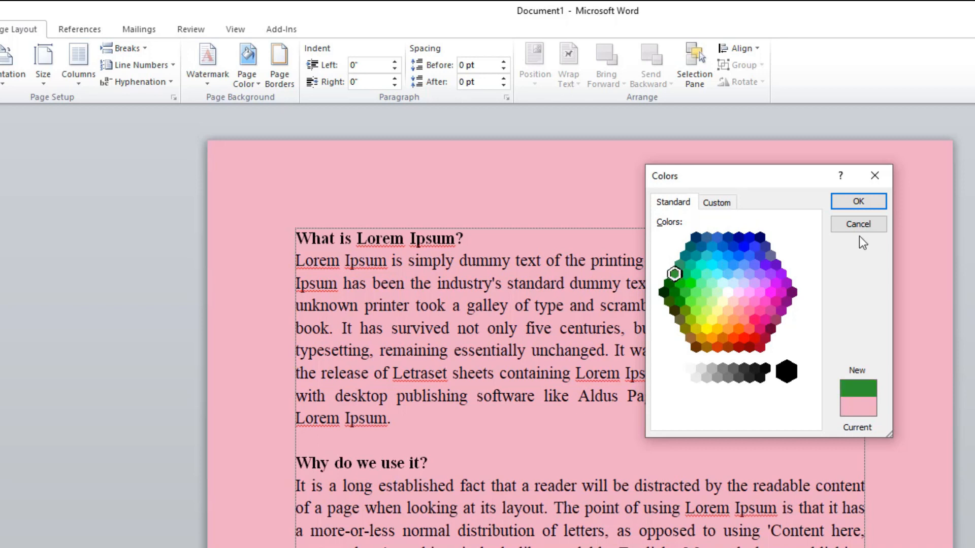
{"action": "left_click", "coordinate": [859, 202]}
Apply a one-color gradient fill effect in a light blue theme shade with horizontal shading as the page background.
{"action": "left_click", "coordinate": [247, 79]}
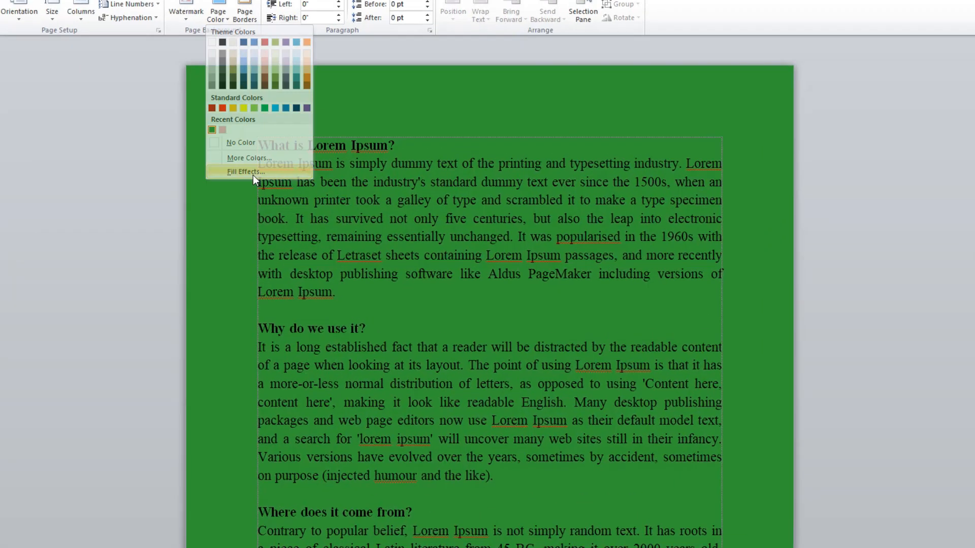
{"action": "left_click", "coordinate": [296, 191]}
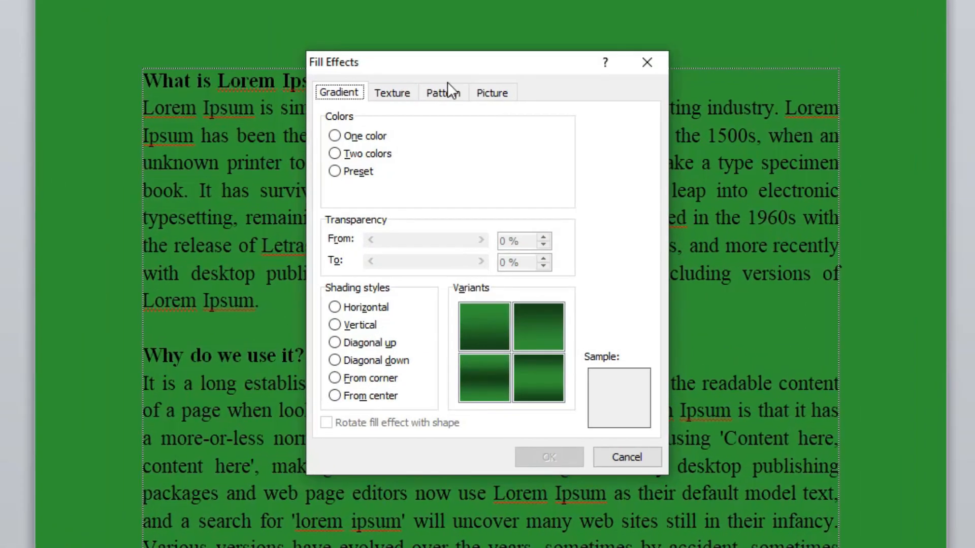
{"action": "left_click_drag", "start_coordinate": [519, 65], "coordinate": [647, 57]}
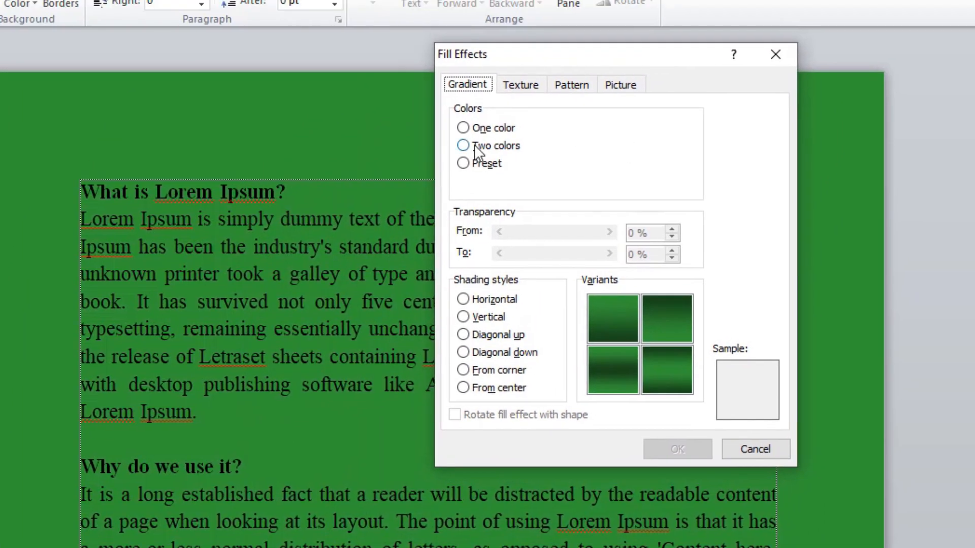
{"action": "left_click", "coordinate": [470, 129]}
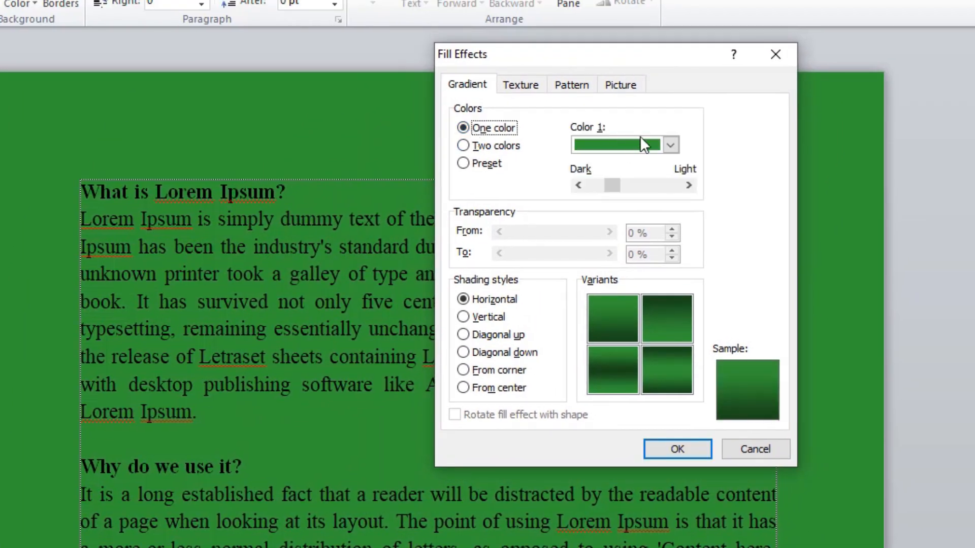
{"action": "left_click", "coordinate": [671, 146]}
{"action": "left_click", "coordinate": [627, 209]}
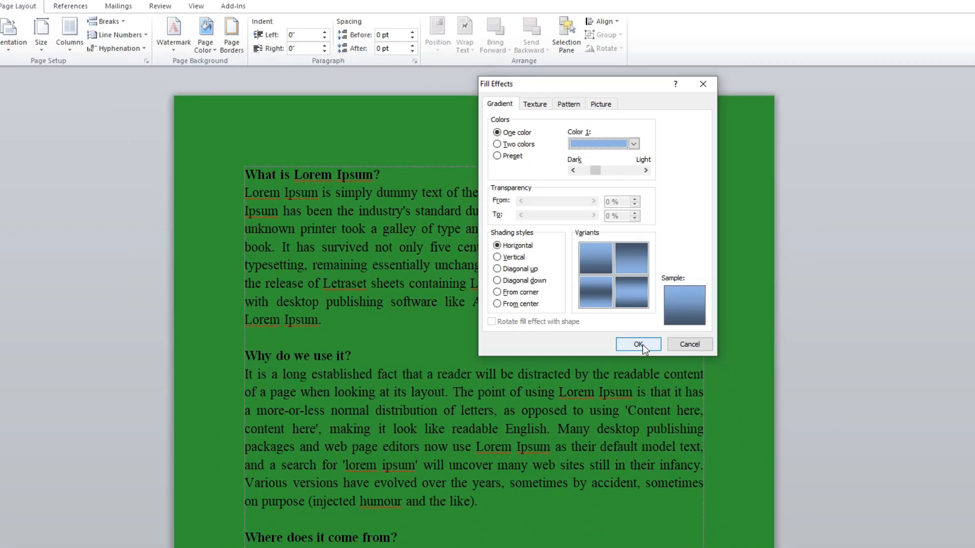
{"action": "left_click", "coordinate": [677, 449]}
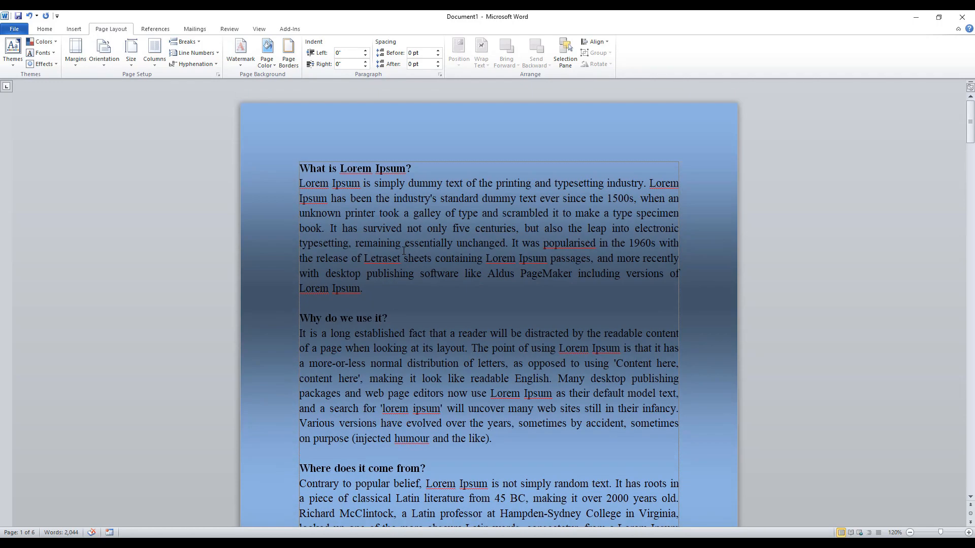
Set the page's gradient fill effect to two colors, with standard yellow as Color 1 and standard green as Color 2.
{"action": "left_click", "coordinate": [267, 54]}
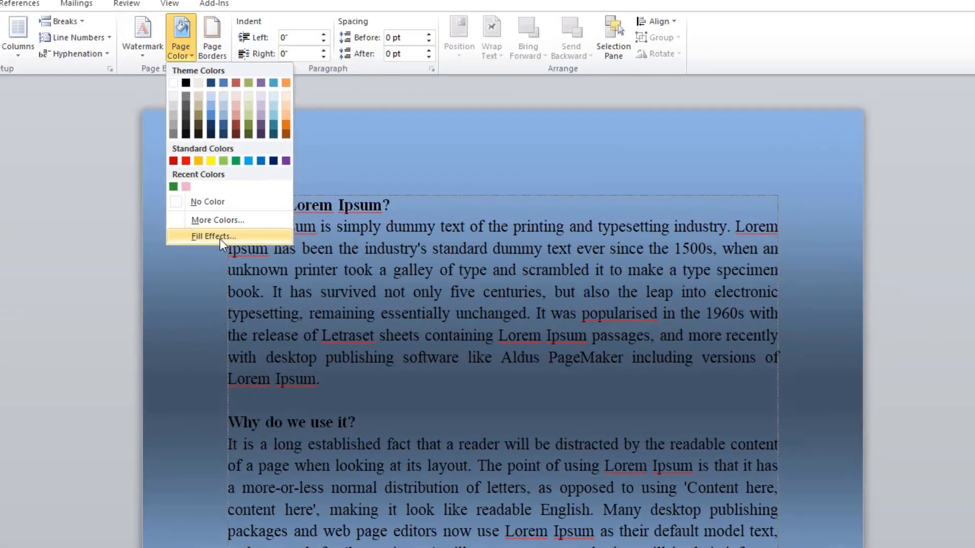
{"action": "left_click", "coordinate": [221, 238]}
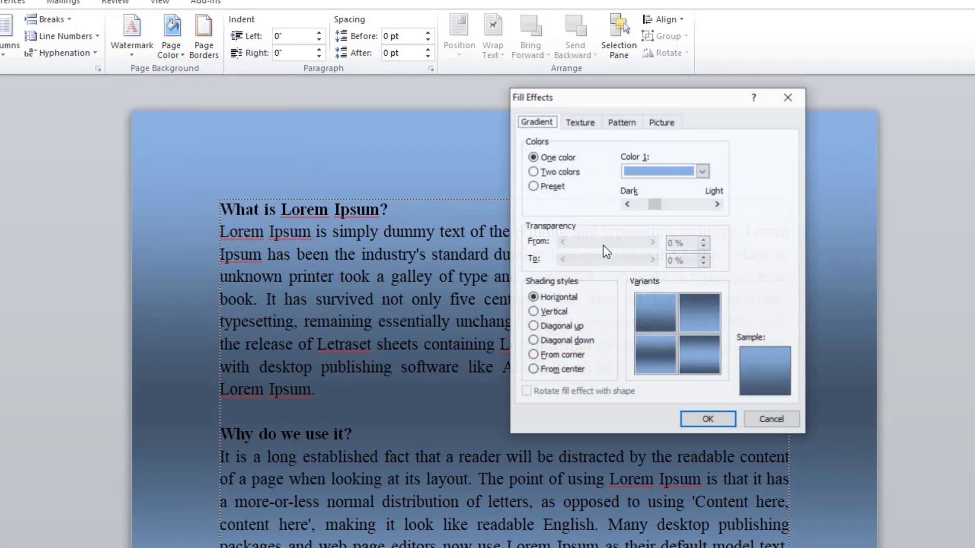
{"action": "left_click", "coordinate": [545, 174]}
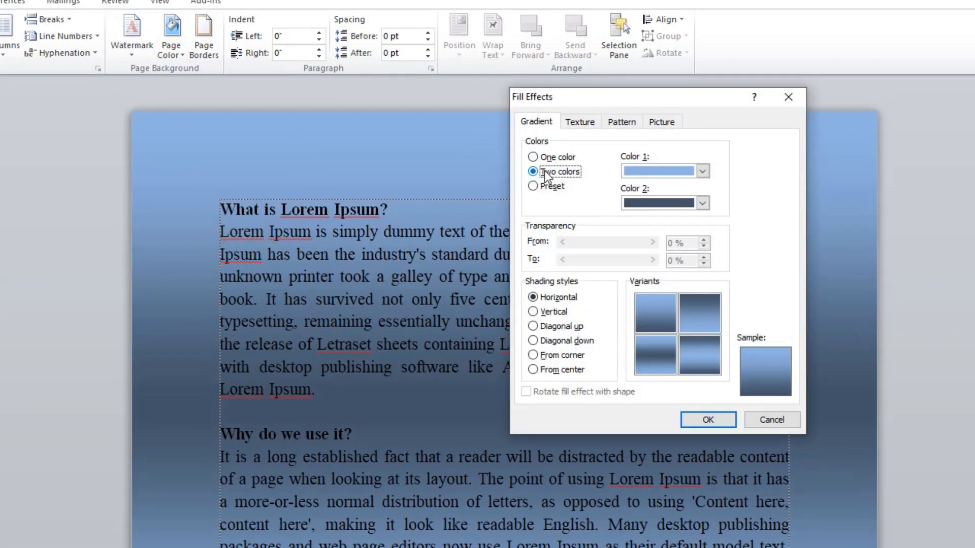
{"action": "left_click", "coordinate": [668, 170]}
{"action": "left_click", "coordinate": [667, 170]}
{"action": "left_click", "coordinate": [665, 203]}
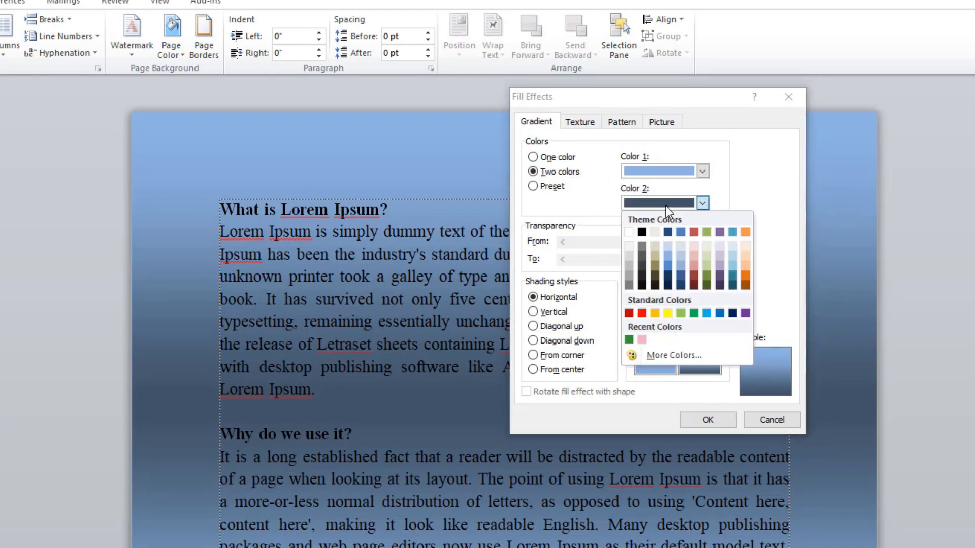
{"action": "left_click", "coordinate": [666, 173]}
{"action": "left_click", "coordinate": [665, 172]}
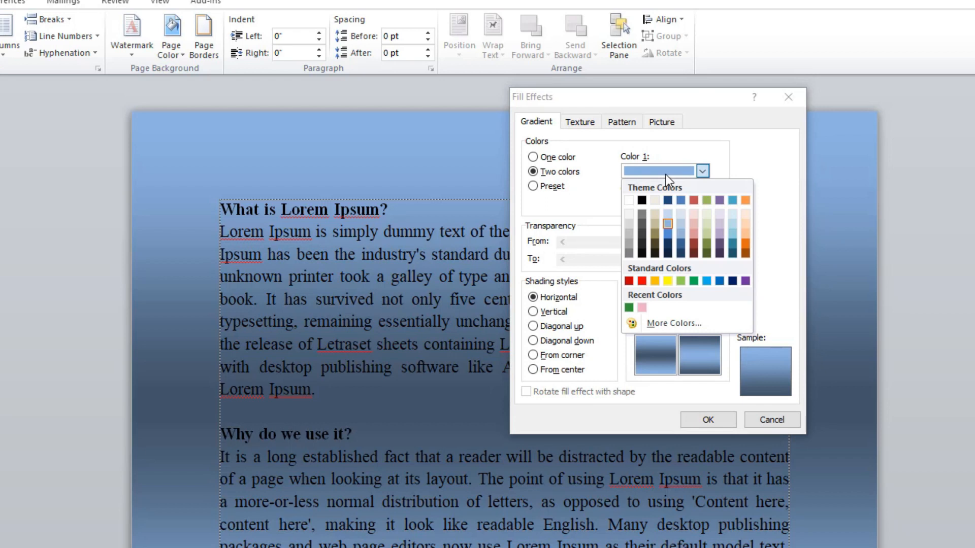
{"action": "left_click", "coordinate": [668, 281]}
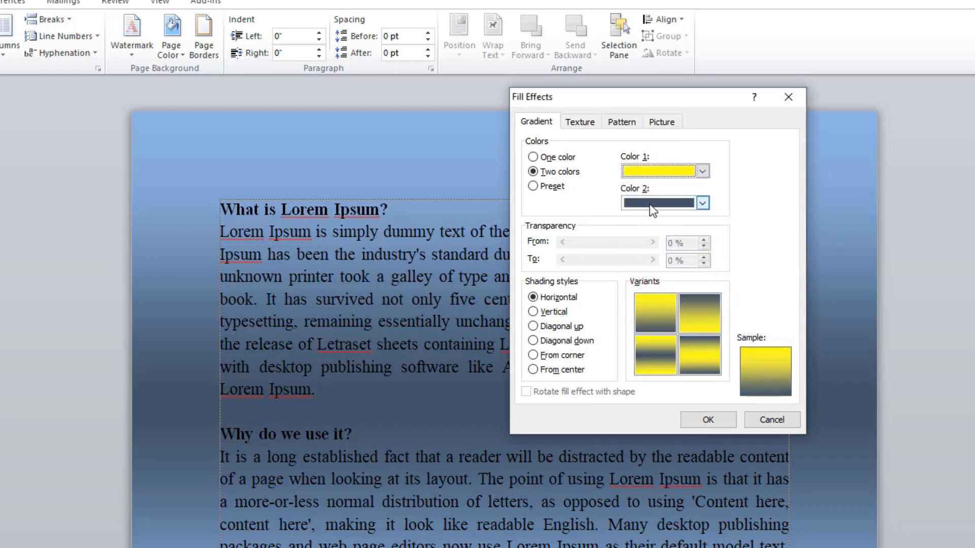
{"action": "left_click", "coordinate": [653, 206]}
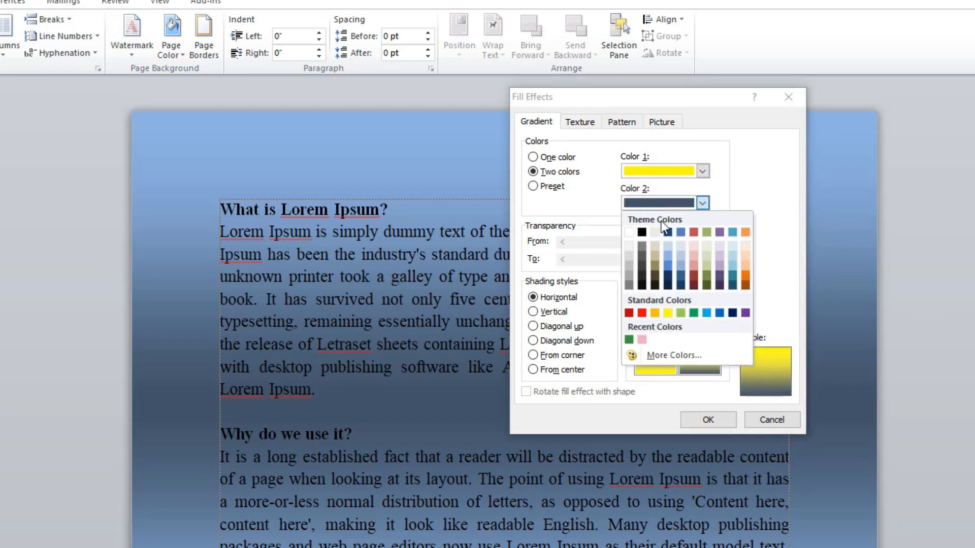
{"action": "left_click", "coordinate": [697, 314]}
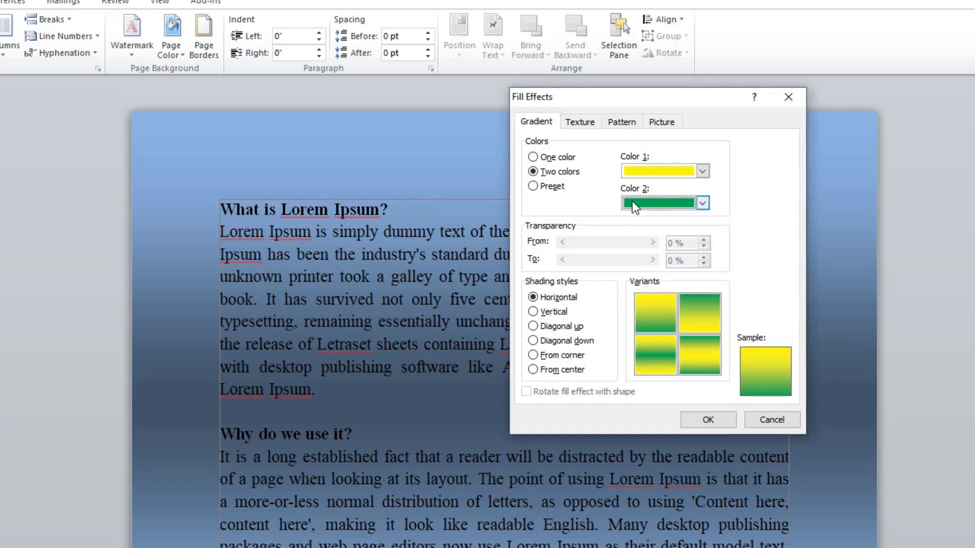
Try the vertical, diagonal and from-corner shading styles, and apply the yellow-green gradient with horizontal shading.
{"action": "left_click", "coordinate": [533, 298]}
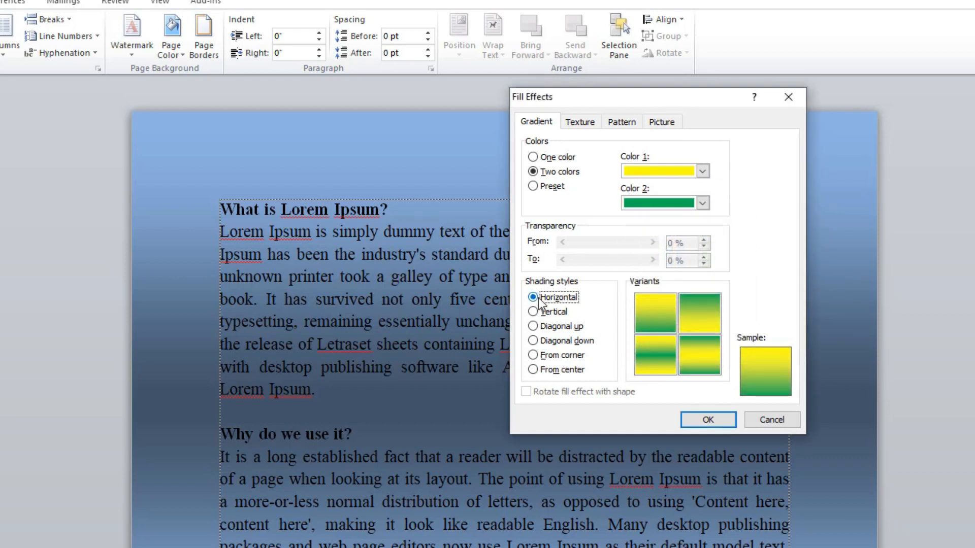
{"action": "left_click", "coordinate": [538, 311]}
{"action": "left_click", "coordinate": [534, 326]}
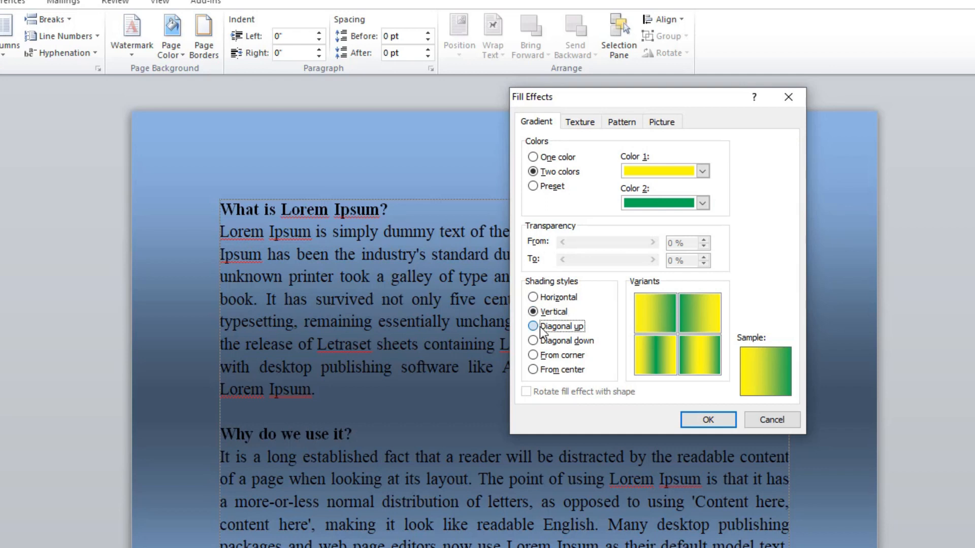
{"action": "left_click", "coordinate": [537, 342]}
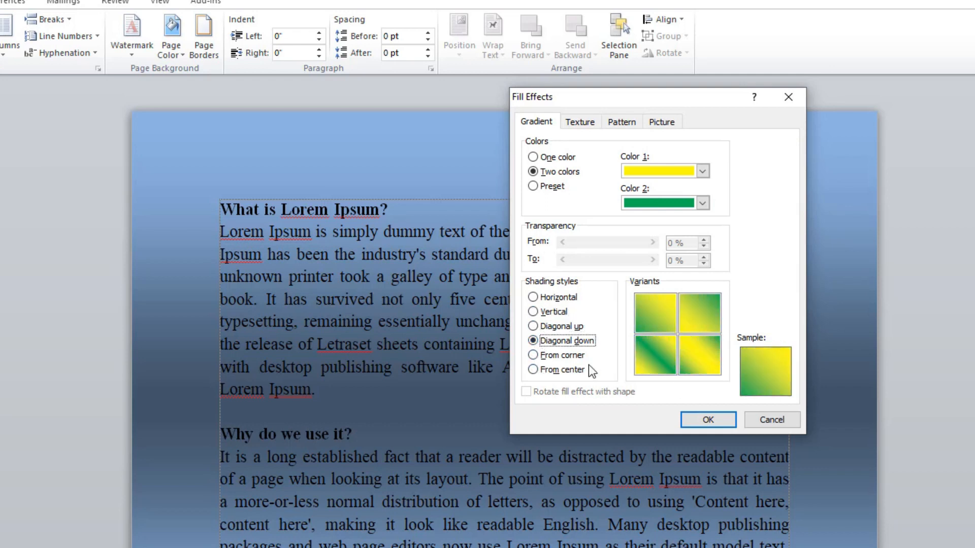
{"action": "left_click", "coordinate": [542, 357]}
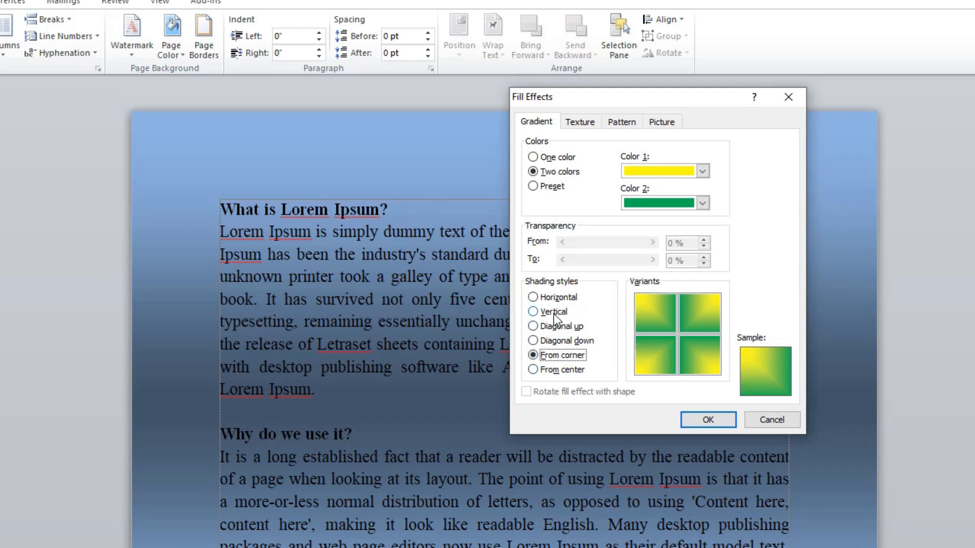
{"action": "left_click", "coordinate": [533, 312]}
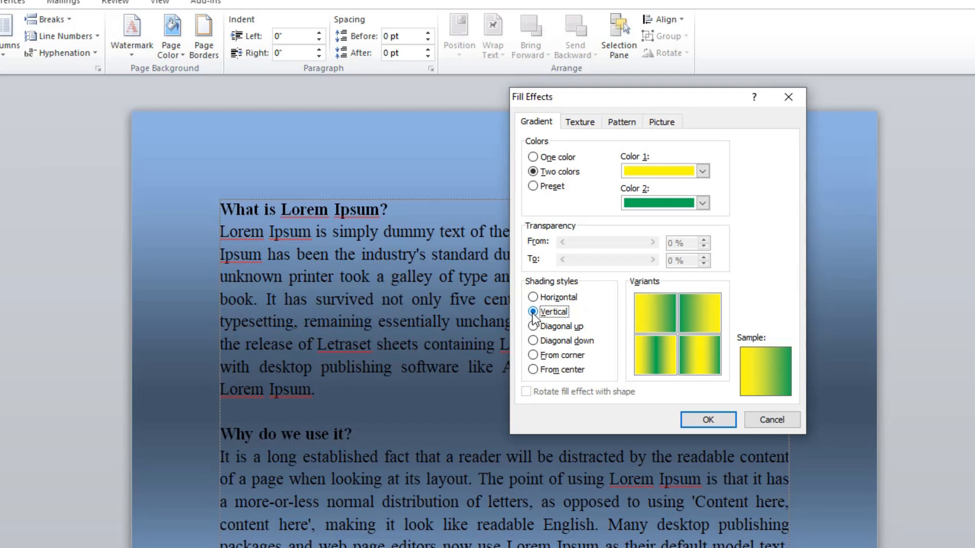
{"action": "left_click", "coordinate": [533, 297]}
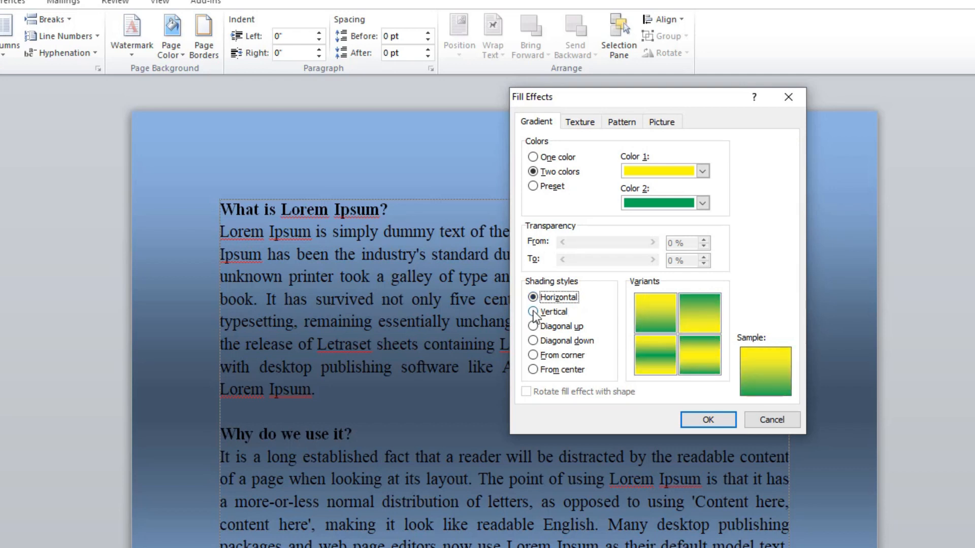
{"action": "left_click", "coordinate": [532, 312]}
{"action": "left_click", "coordinate": [533, 297]}
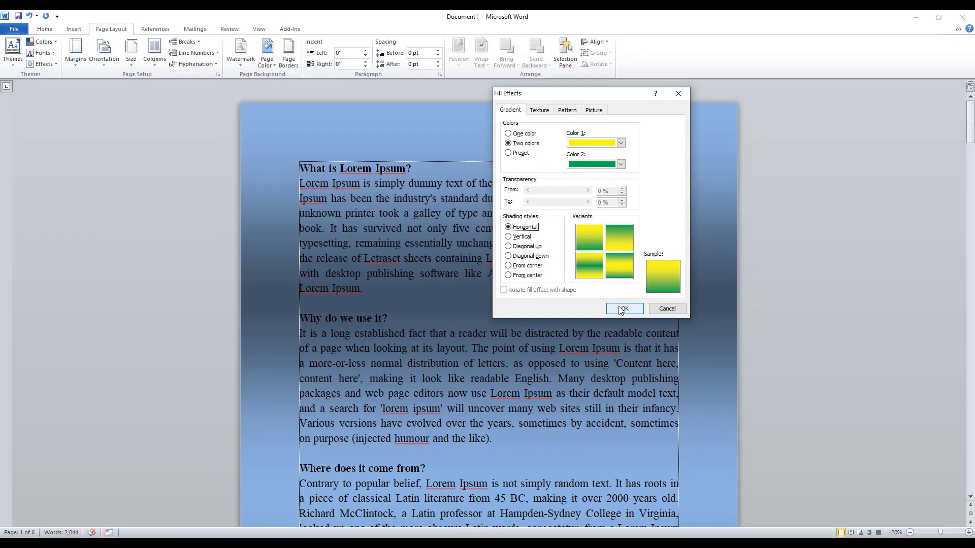
{"action": "left_click", "coordinate": [622, 309]}
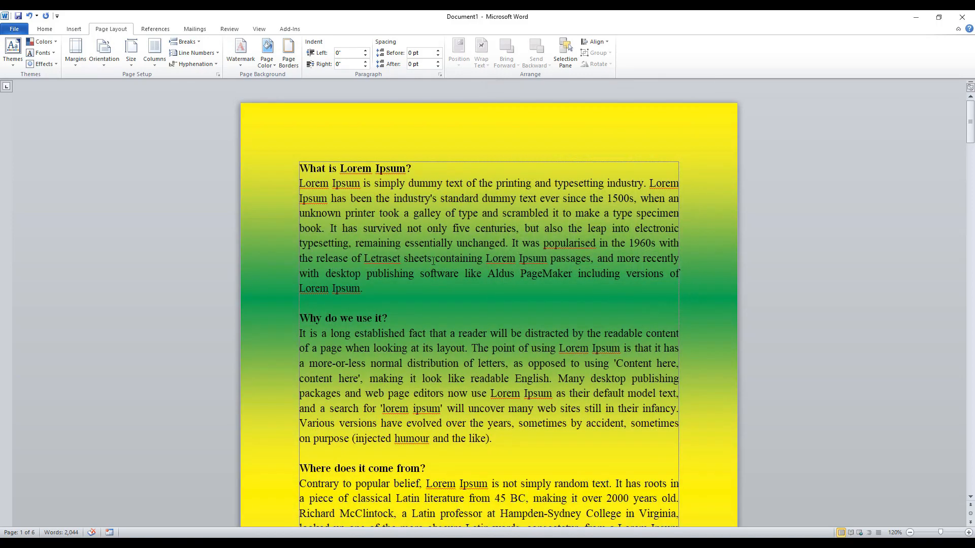
Check the gradient across the document's pages, and replace it with the light blue water droplets texture as the page background.
{"action": "scroll", "coordinate": [440, 232], "scroll_direction": "down", "scroll_amount": 20}
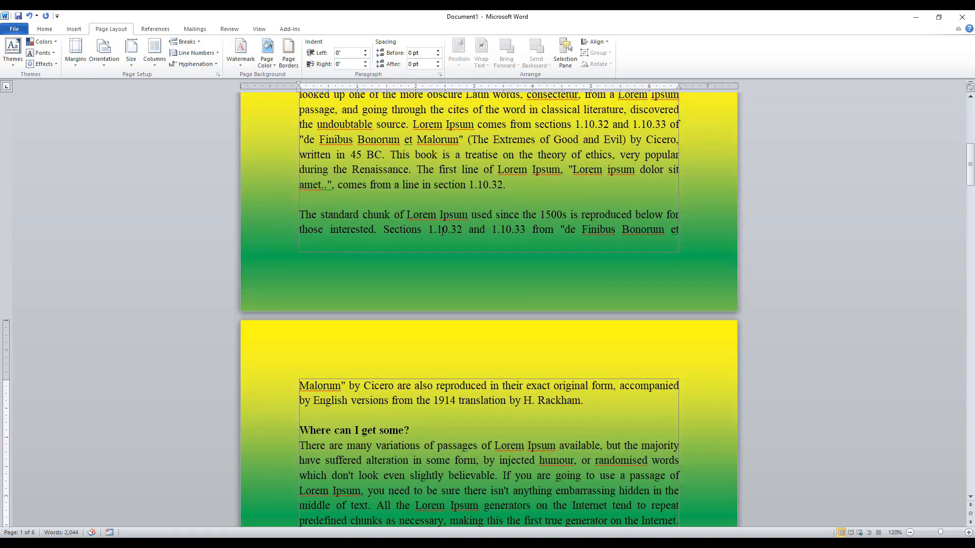
{"action": "scroll", "coordinate": [442, 232], "scroll_direction": "down", "scroll_amount": 18}
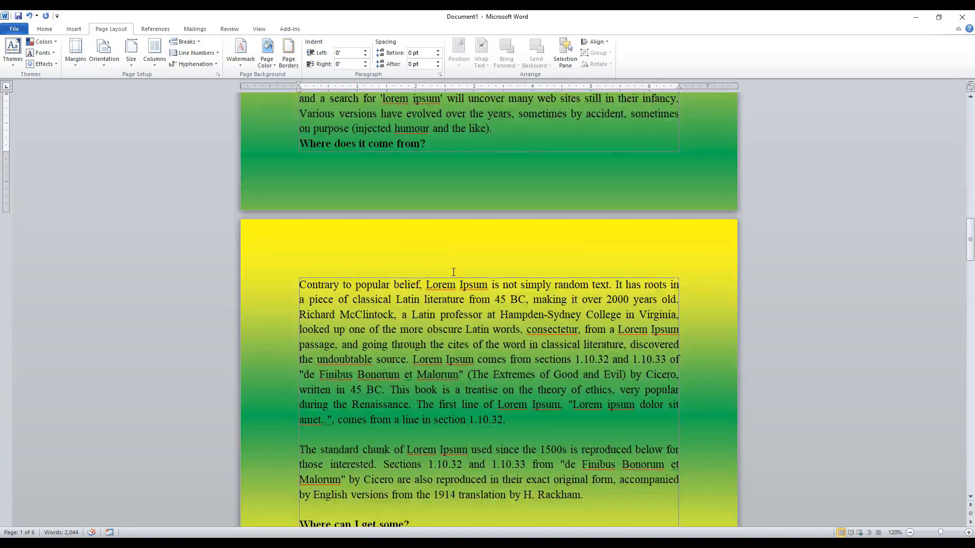
{"action": "scroll", "coordinate": [454, 271], "scroll_direction": "down", "scroll_amount": 20}
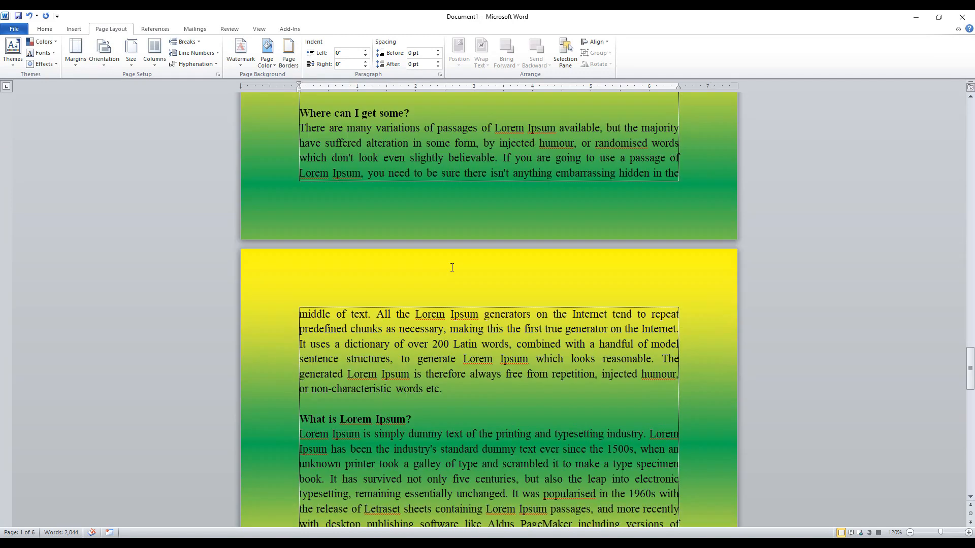
{"action": "scroll", "coordinate": [452, 267], "scroll_direction": "down", "scroll_amount": 8}
{"action": "left_click", "coordinate": [267, 56]}
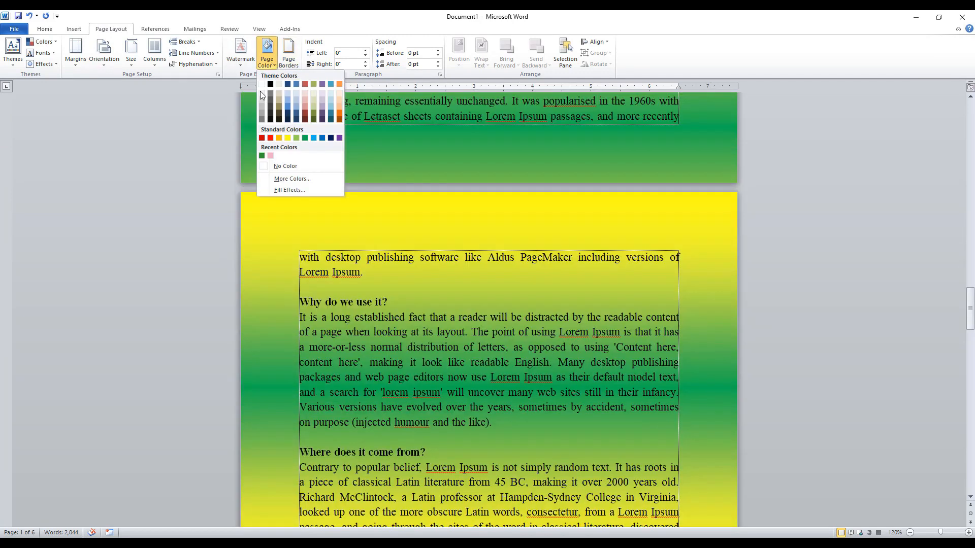
{"action": "left_click", "coordinate": [297, 190]}
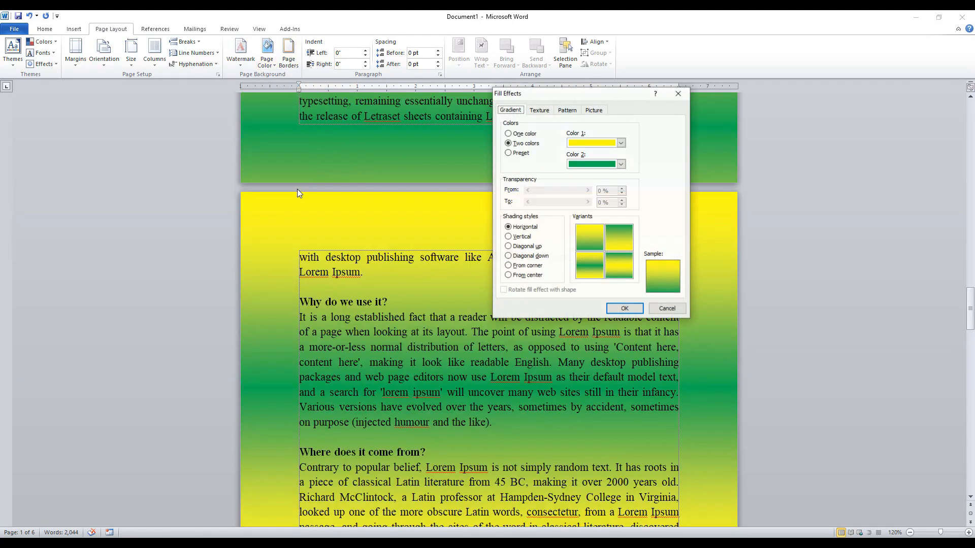
{"action": "left_click", "coordinate": [540, 111]}
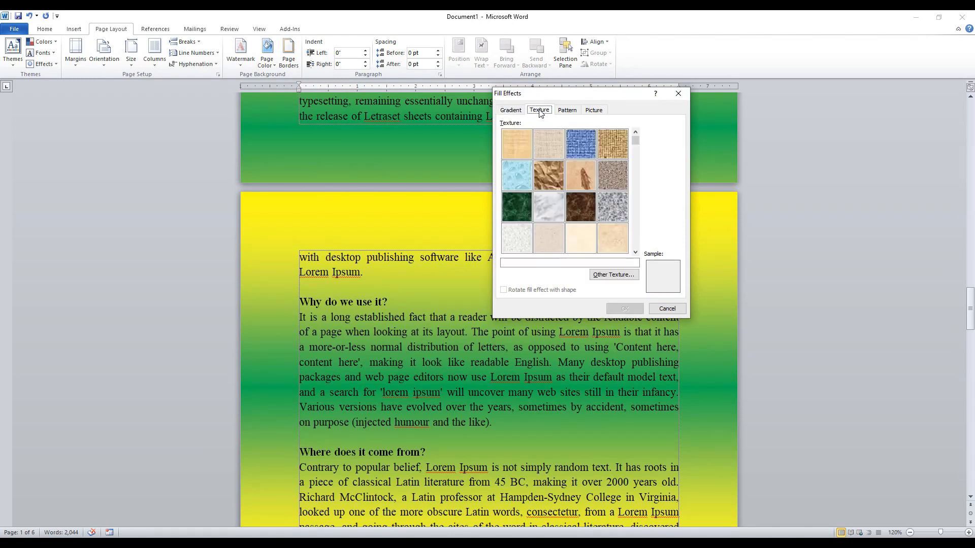
{"action": "left_click", "coordinate": [517, 177]}
{"action": "left_click", "coordinate": [624, 308]}
Apply the Dashed upward diagonal pattern fill with a light blue foreground and red background to the pages.
{"action": "scroll", "coordinate": [460, 157], "scroll_direction": "up", "scroll_amount": 5}
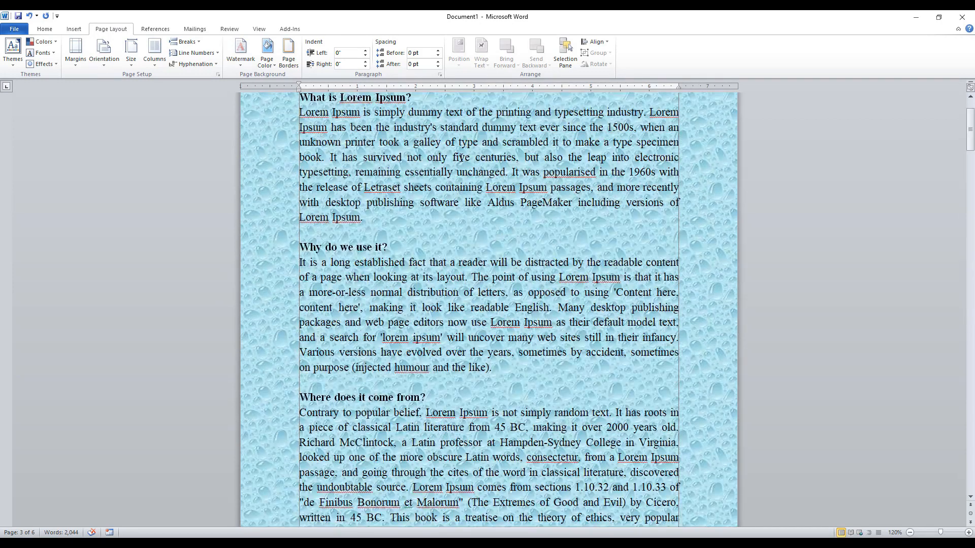
{"action": "scroll", "coordinate": [460, 157], "scroll_direction": "up", "scroll_amount": 2}
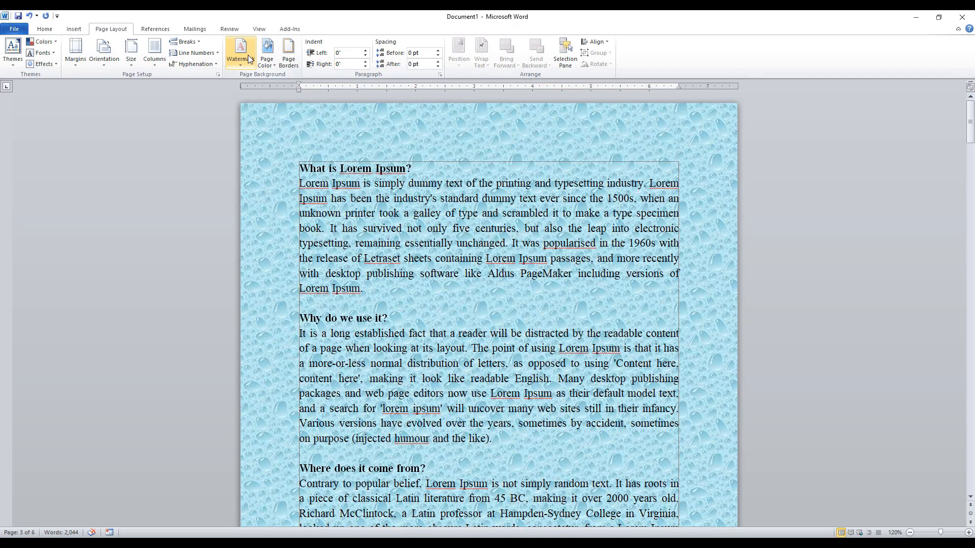
{"action": "left_click", "coordinate": [267, 56]}
{"action": "left_click", "coordinate": [310, 190]}
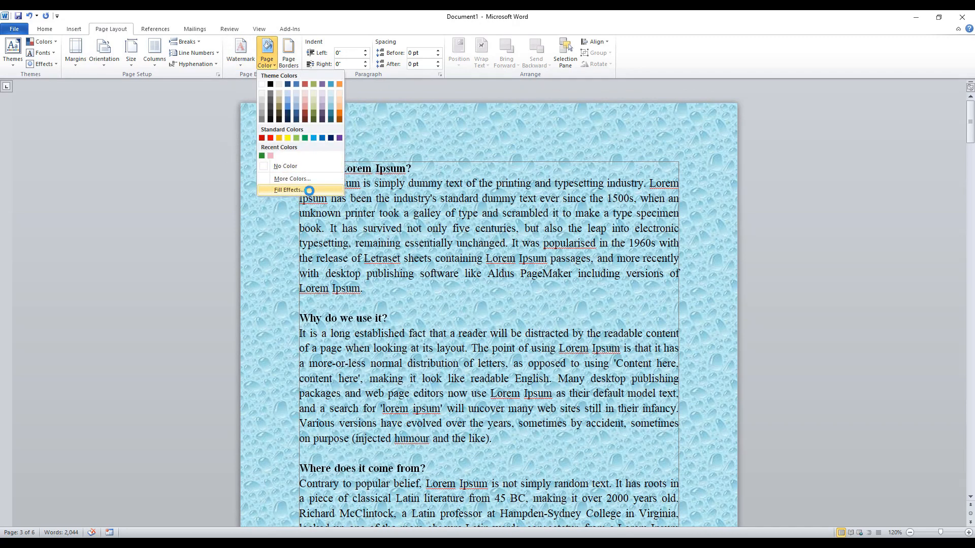
{"action": "left_click", "coordinate": [575, 112]}
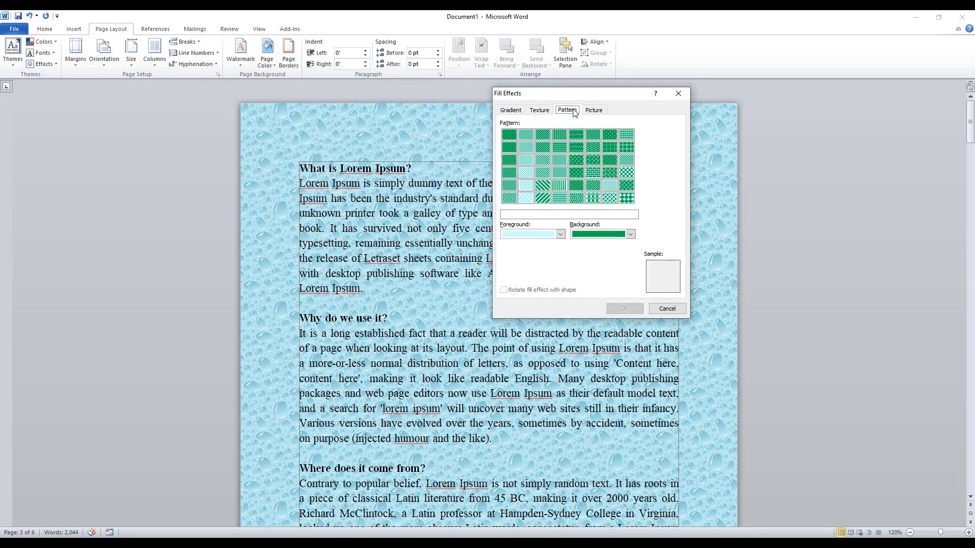
{"action": "left_click", "coordinate": [526, 235]}
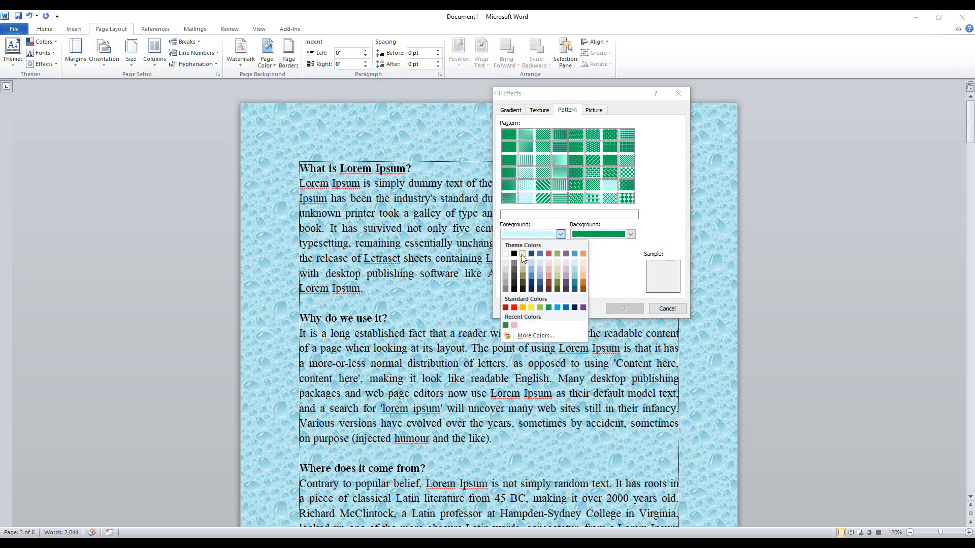
{"action": "left_click", "coordinate": [557, 308]}
{"action": "left_click", "coordinate": [597, 234]}
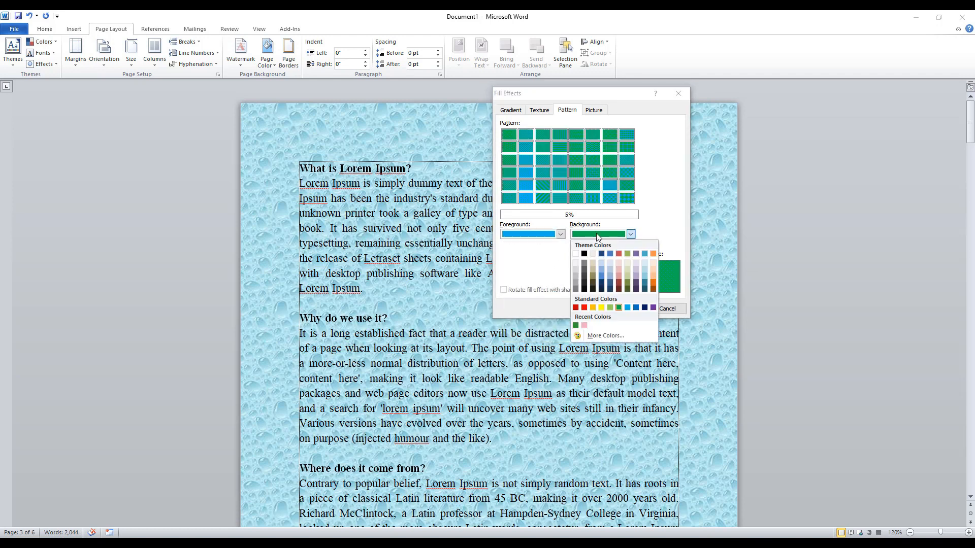
{"action": "left_click", "coordinate": [585, 308]}
{"action": "left_click", "coordinate": [578, 148]}
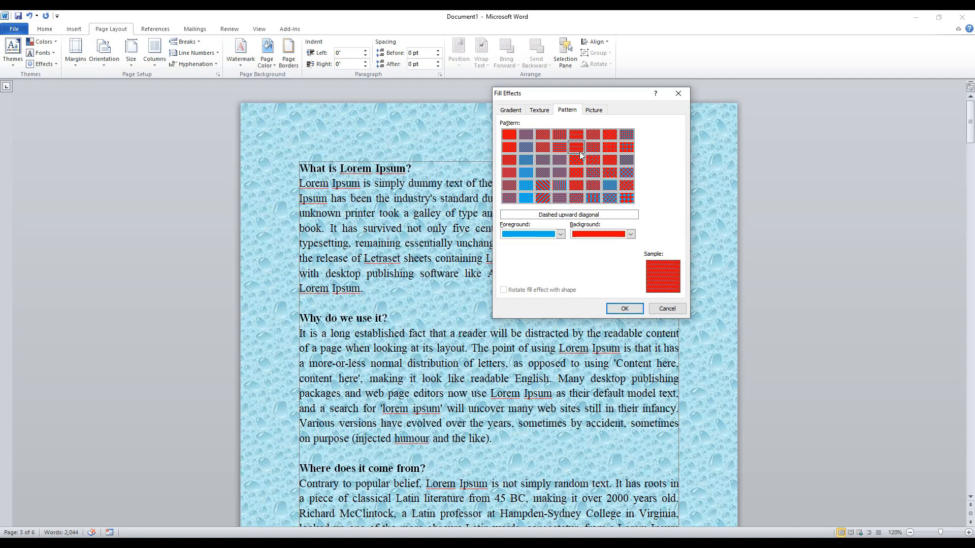
{"action": "left_click", "coordinate": [625, 309]}
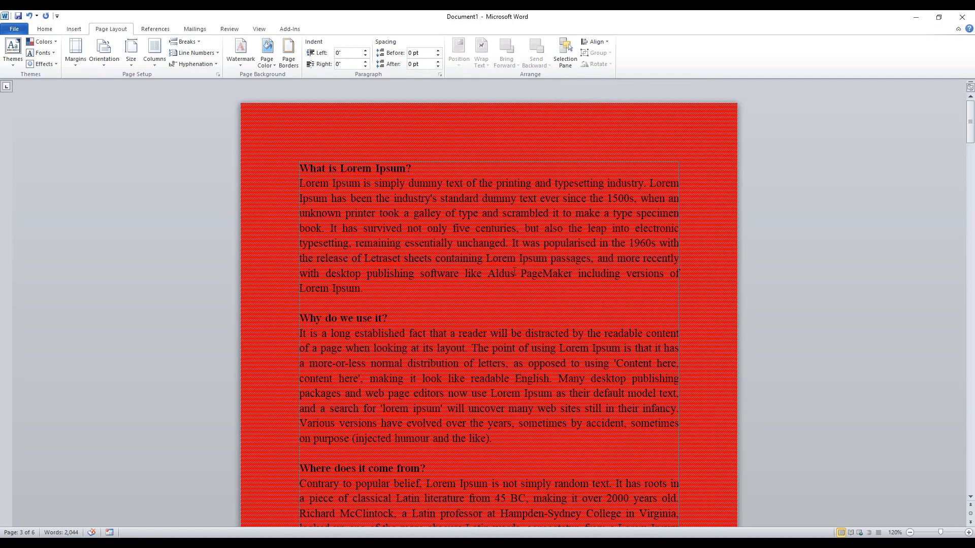
Check the red pattern fill across the pages, and view the picture fill options for the page background.
{"action": "scroll", "coordinate": [424, 243], "scroll_direction": "down", "scroll_amount": 2}
{"action": "scroll", "coordinate": [424, 244], "scroll_direction": "up", "scroll_amount": 1}
{"action": "scroll", "coordinate": [424, 243], "scroll_direction": "up", "scroll_amount": 1}
{"action": "left_click", "coordinate": [268, 56]}
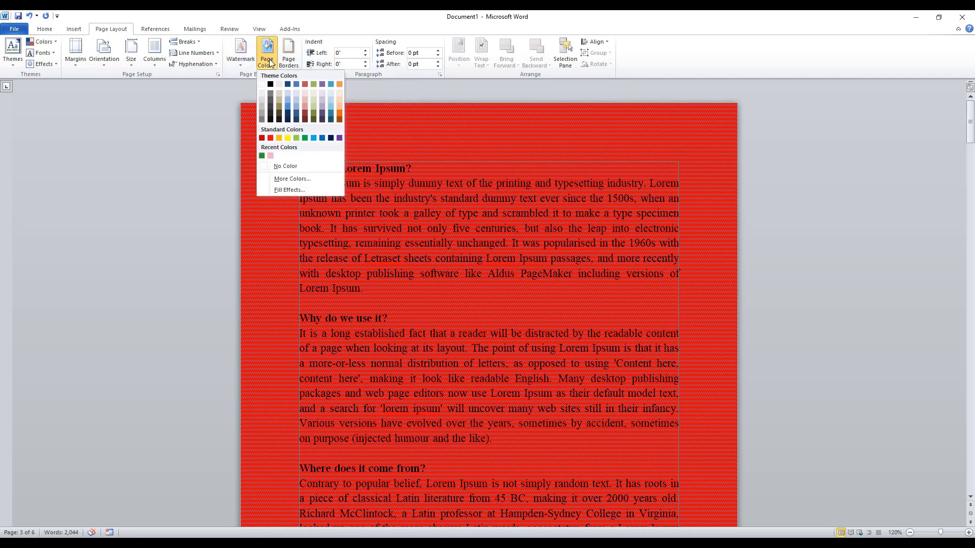
{"action": "left_click", "coordinate": [297, 190]}
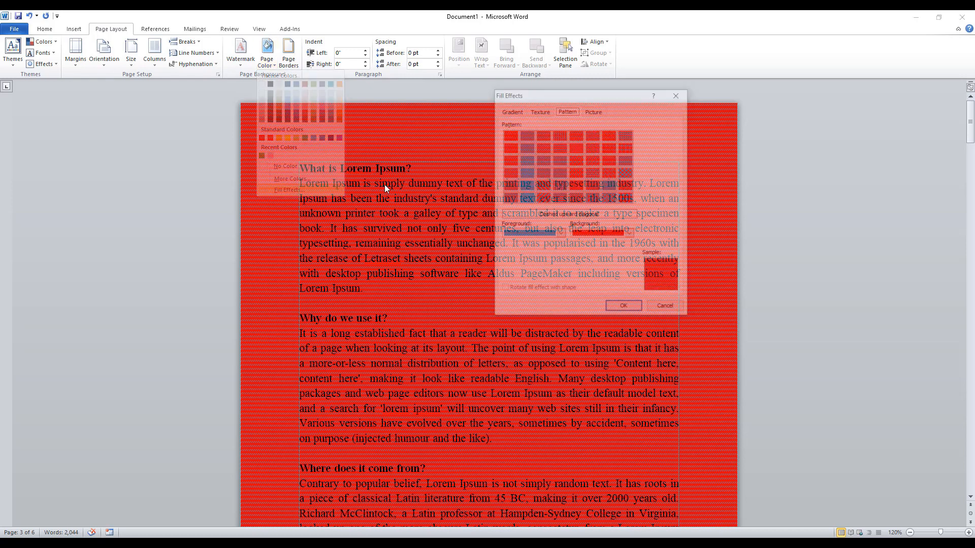
{"action": "left_click", "coordinate": [592, 112]}
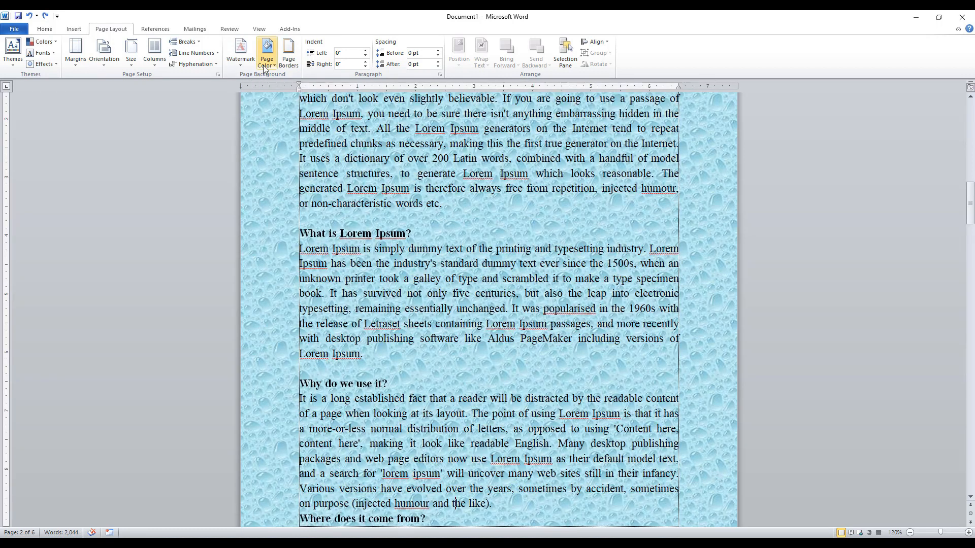
Set the background color of the page's pattern fill effect to a light blue theme shade.
{"action": "left_click", "coordinate": [264, 68]}
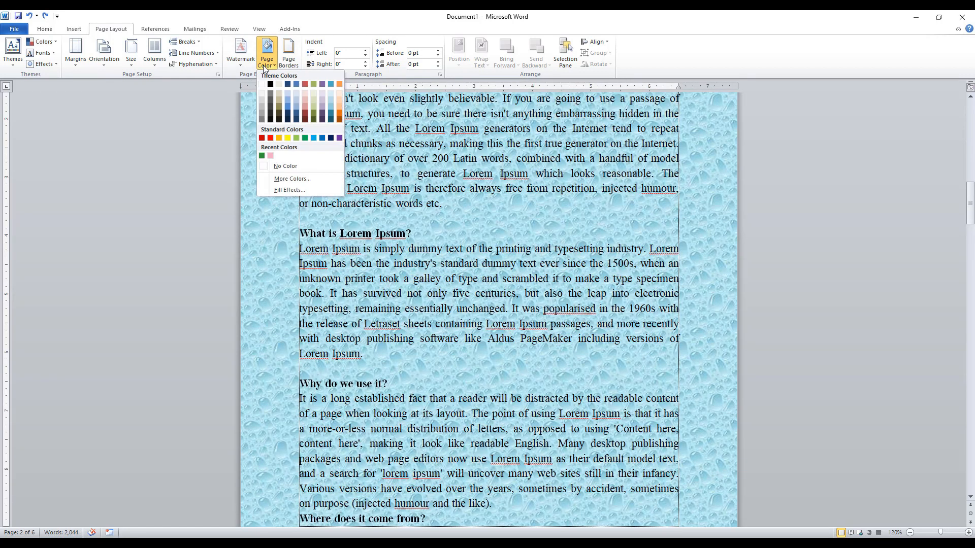
{"action": "left_click", "coordinate": [288, 190]}
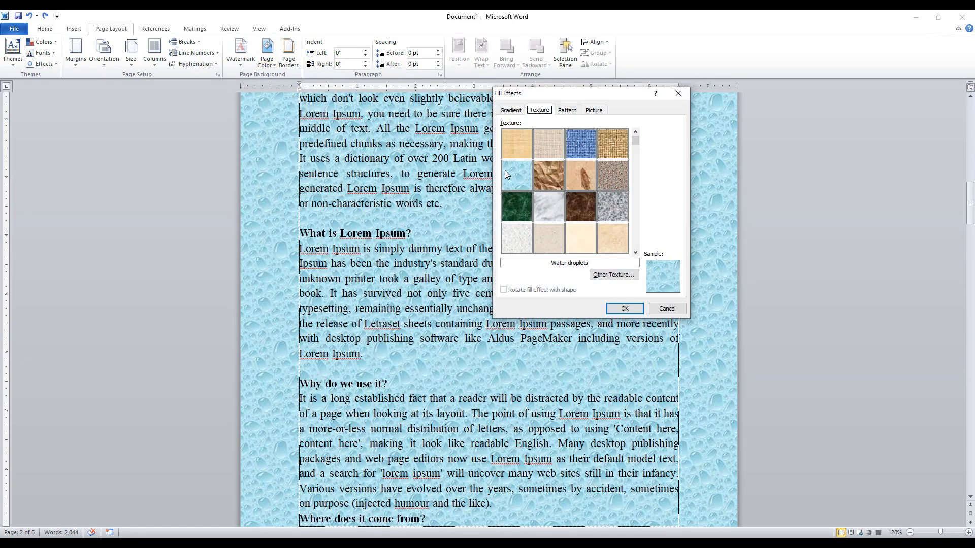
{"action": "left_click", "coordinate": [567, 110]}
{"action": "left_click", "coordinate": [535, 235]}
{"action": "left_click", "coordinate": [534, 234]}
{"action": "left_click", "coordinate": [599, 235]}
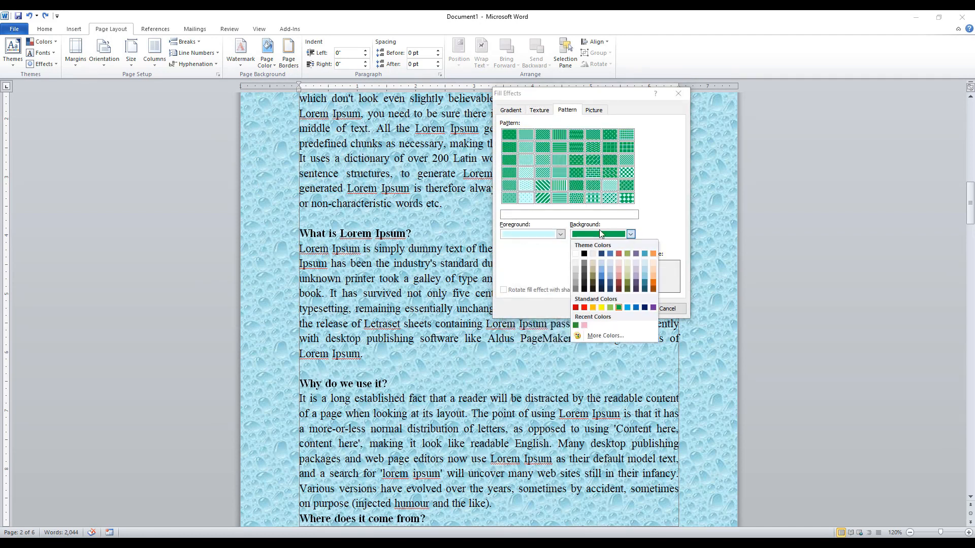
{"action": "left_click", "coordinate": [602, 269]}
Try a standard green foreground, and apply the 5% pattern to the pages with a light gray foreground.
{"action": "left_click", "coordinate": [560, 234]}
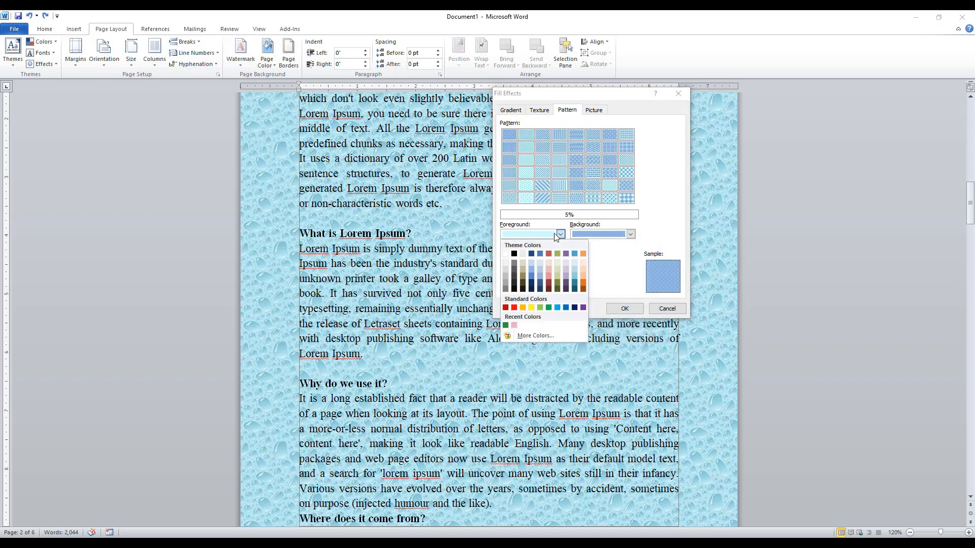
{"action": "left_click", "coordinate": [548, 307]}
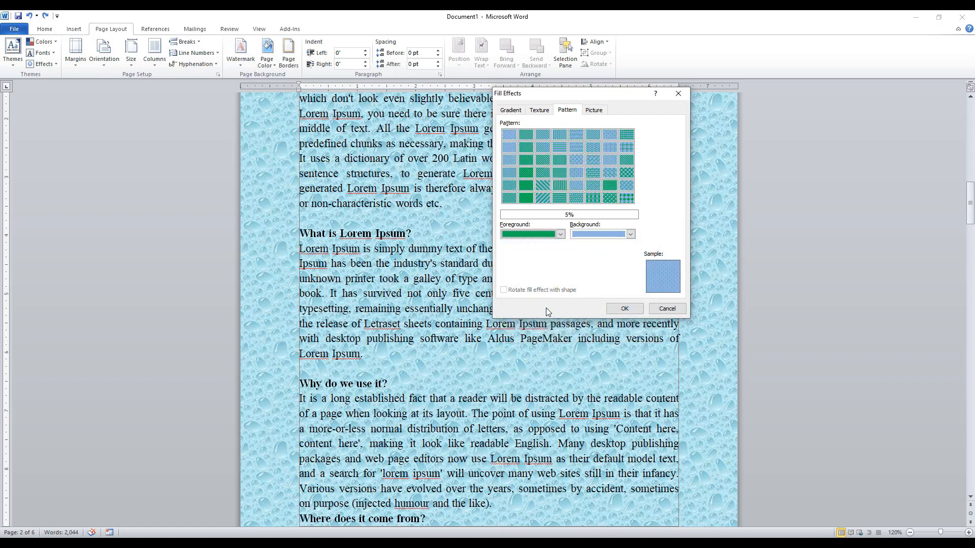
{"action": "left_click", "coordinate": [560, 235]}
{"action": "left_click", "coordinate": [507, 270]}
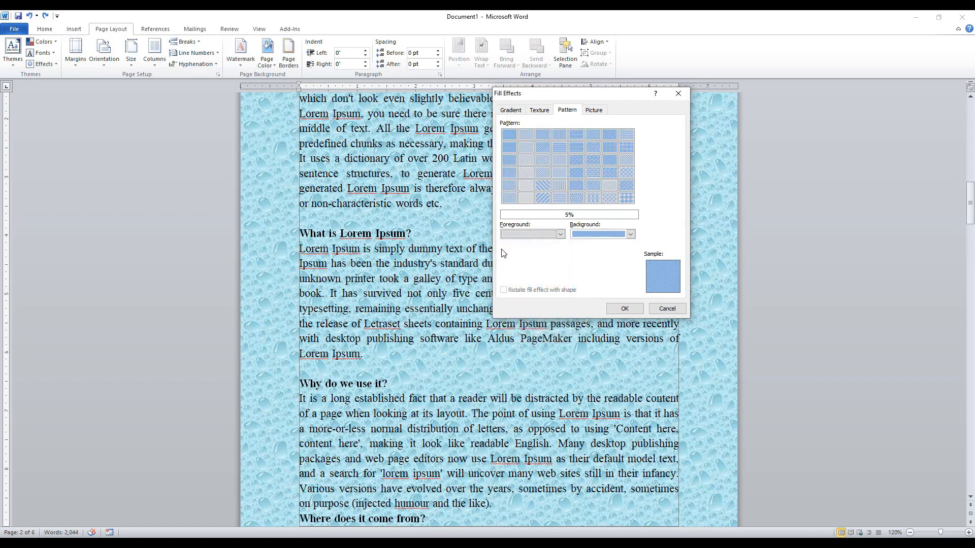
{"action": "left_click", "coordinate": [623, 308]}
{"action": "scroll", "coordinate": [415, 261], "scroll_direction": "down", "scroll_amount": 3}
{"action": "scroll", "coordinate": [415, 260], "scroll_direction": "up", "scroll_amount": 10}
{"action": "scroll", "coordinate": [415, 261], "scroll_direction": "up", "scroll_amount": 10}
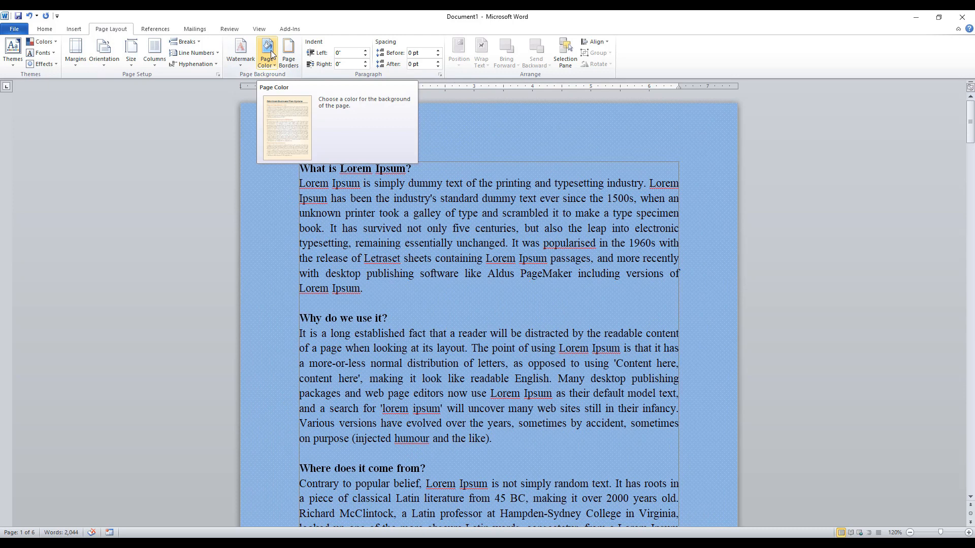
Fill the page background with the hummingbird_flower picture from the Pictures folder.
{"action": "left_click", "coordinate": [272, 54]}
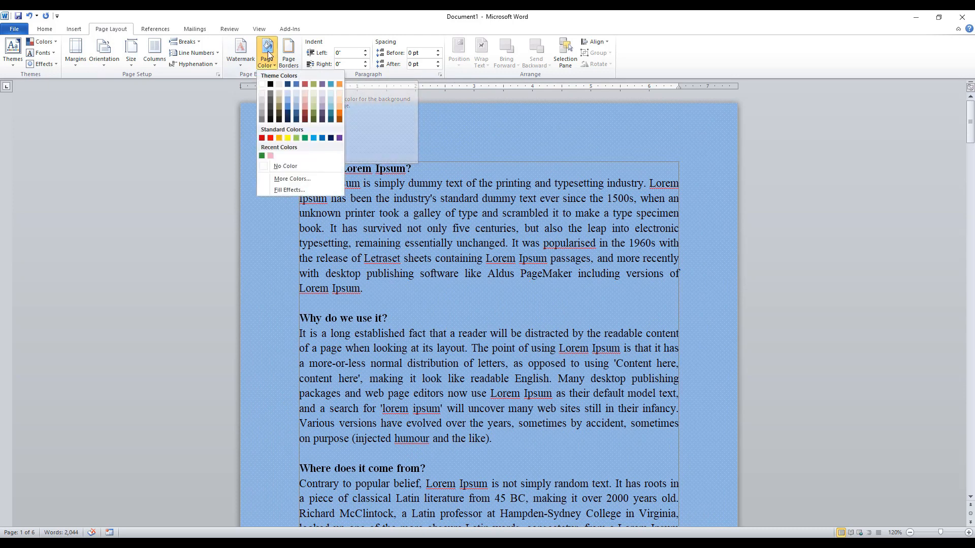
{"action": "left_click", "coordinate": [290, 190]}
{"action": "left_click", "coordinate": [595, 110]}
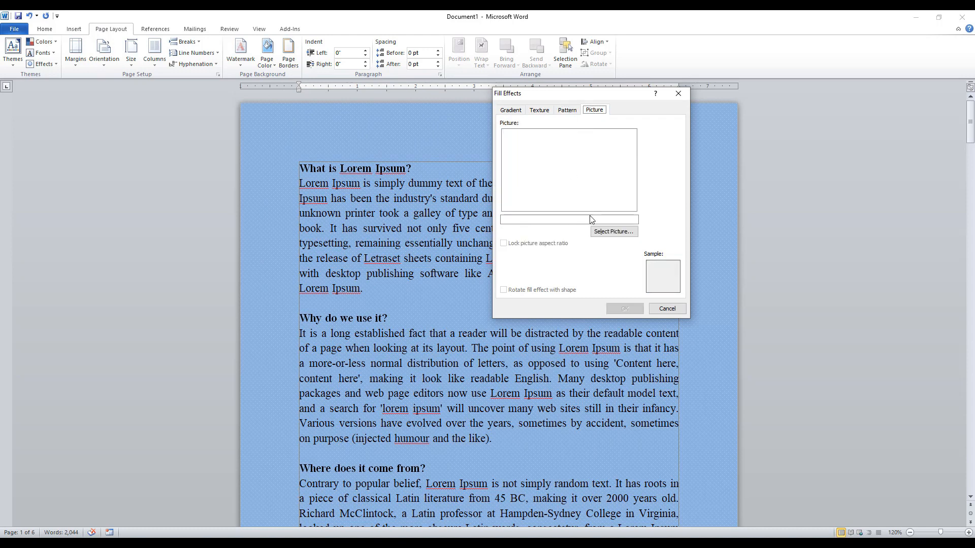
{"action": "left_click", "coordinate": [611, 233]}
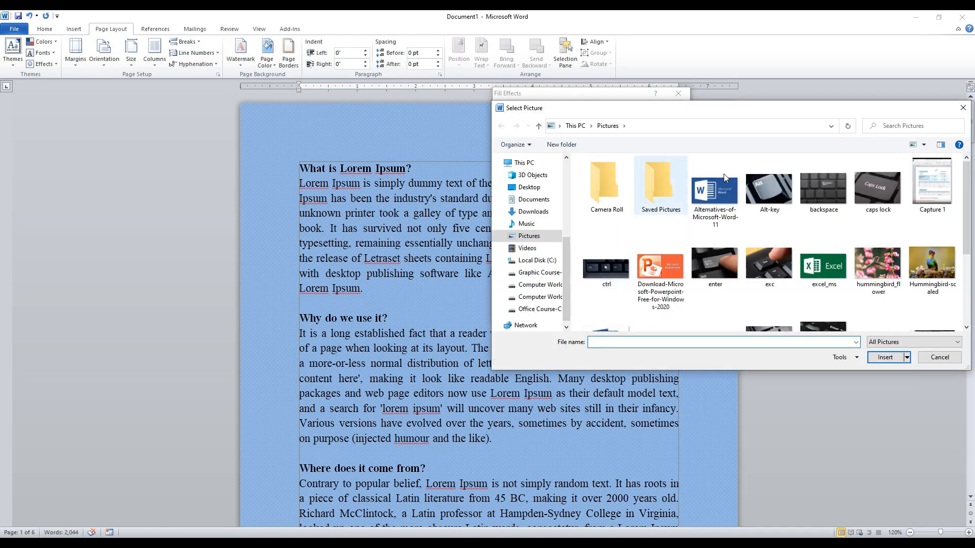
{"action": "left_click_drag", "start_coordinate": [782, 113], "coordinate": [604, 63]}
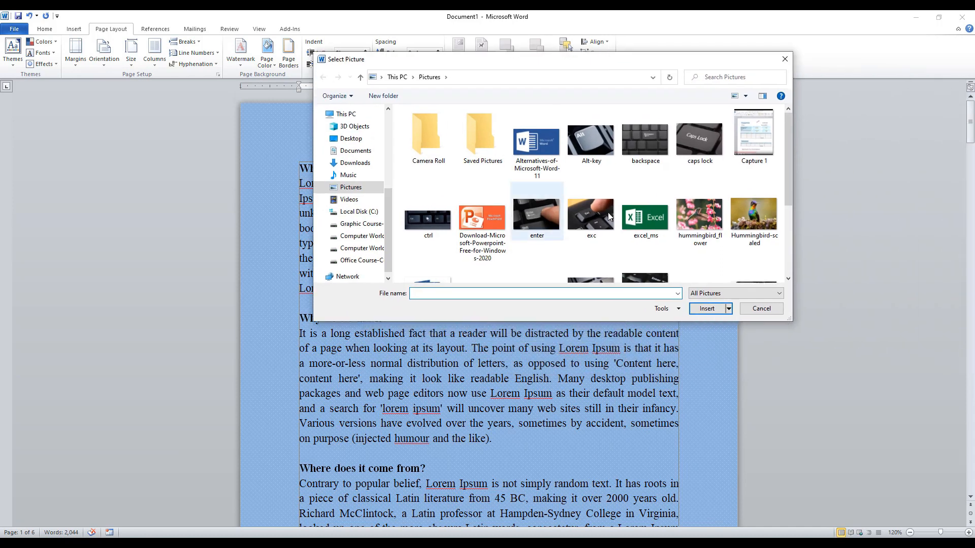
{"action": "left_click_drag", "start_coordinate": [789, 320], "coordinate": [927, 490]}
{"action": "left_click", "coordinate": [608, 222]}
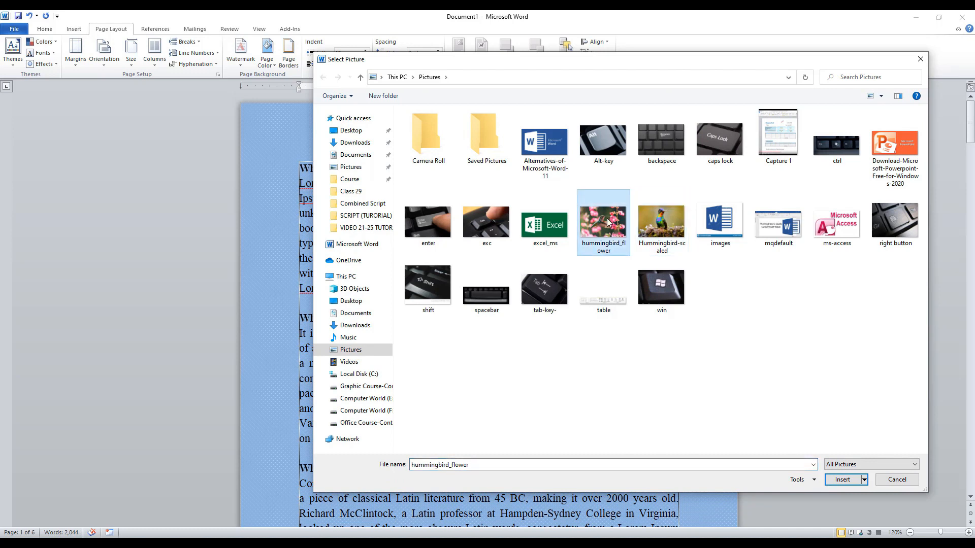
{"action": "left_click", "coordinate": [846, 480]}
{"action": "left_click", "coordinate": [625, 309]}
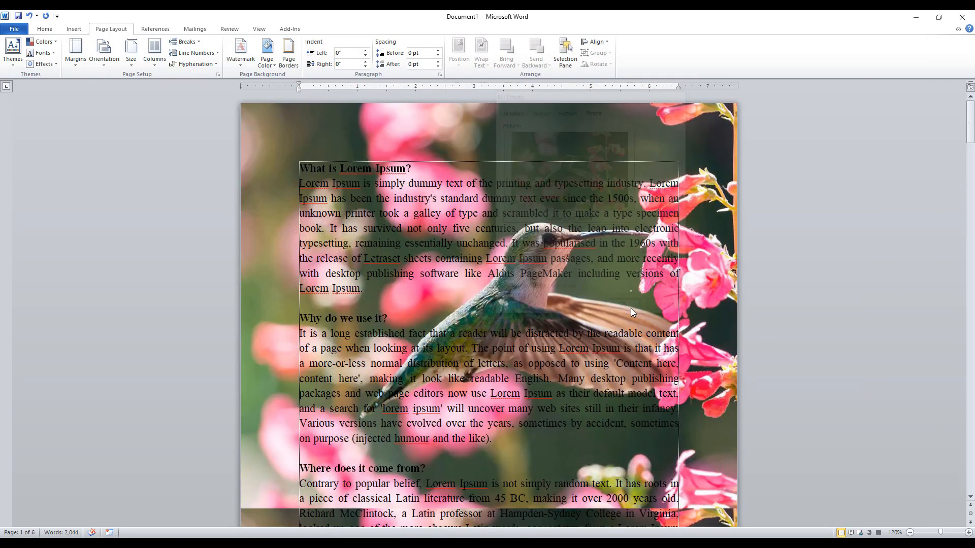
Check the picture background across the pages, and remove it by setting the page color to No Color.
{"action": "scroll", "coordinate": [449, 273], "scroll_direction": "down", "scroll_amount": 9}
{"action": "scroll", "coordinate": [450, 273], "scroll_direction": "down", "scroll_amount": 15}
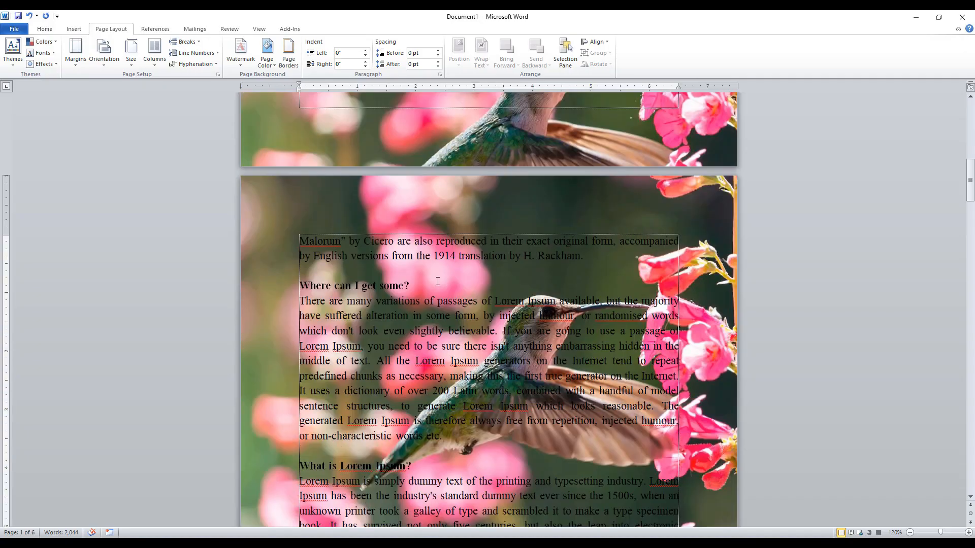
{"action": "scroll", "coordinate": [438, 281], "scroll_direction": "down", "scroll_amount": 5}
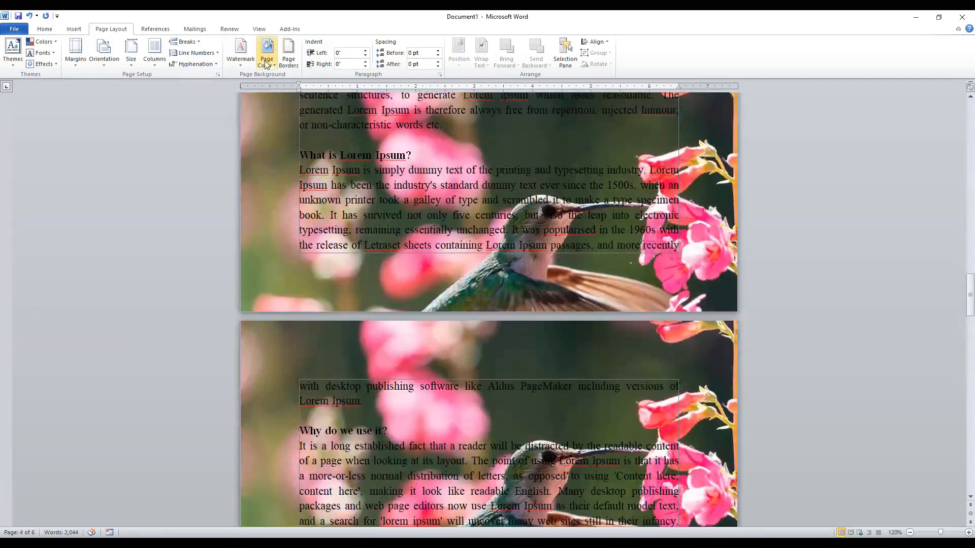
{"action": "left_click", "coordinate": [266, 60]}
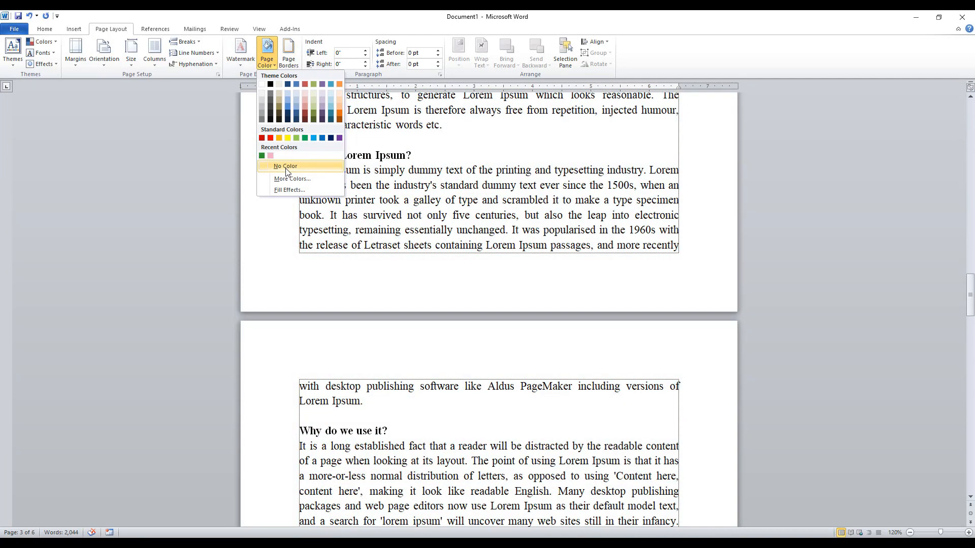
{"action": "left_click", "coordinate": [287, 169]}
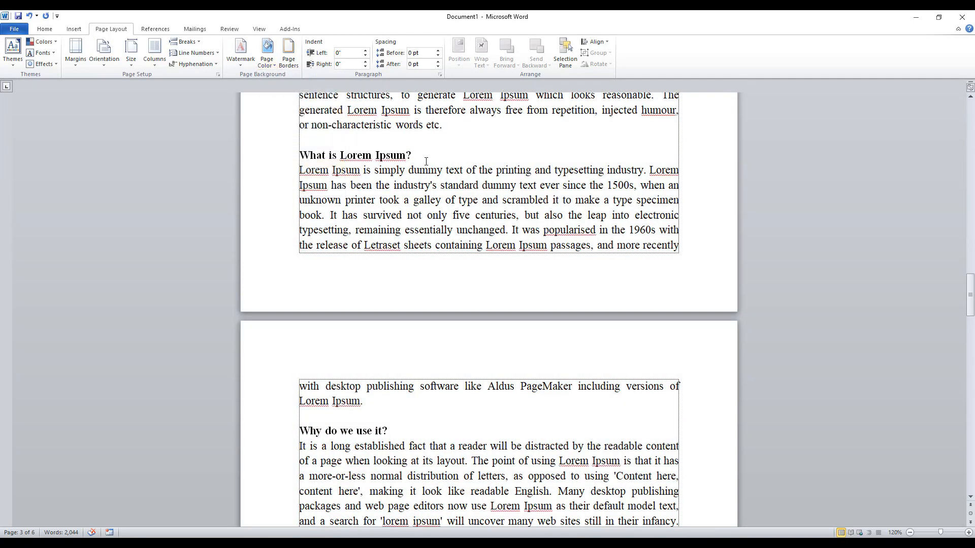
{"action": "scroll", "coordinate": [468, 201], "scroll_direction": "up", "scroll_amount": 6}
{"action": "scroll", "coordinate": [468, 202], "scroll_direction": "up", "scroll_amount": 10}
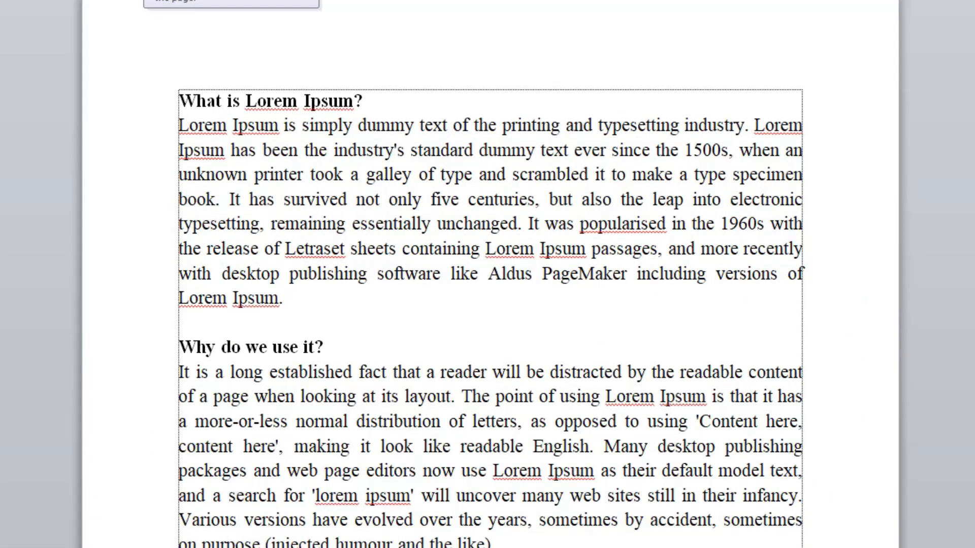
Compare the Shadow, 3-D and Custom page border settings, and choose Box.
{"action": "left_click", "coordinate": [203, 95]}
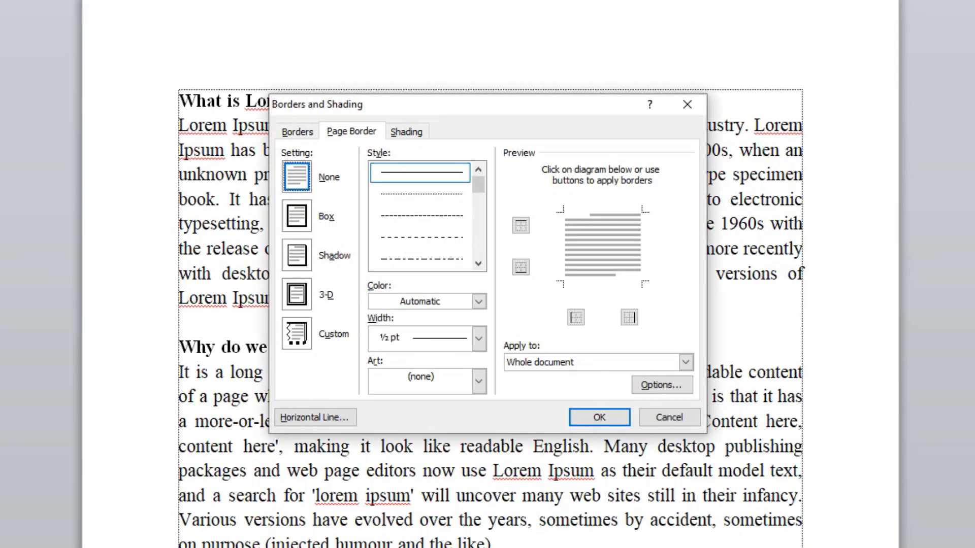
{"action": "left_click", "coordinate": [297, 219]}
{"action": "left_click", "coordinate": [297, 257]}
{"action": "left_click", "coordinate": [297, 295]}
{"action": "left_click", "coordinate": [297, 333]}
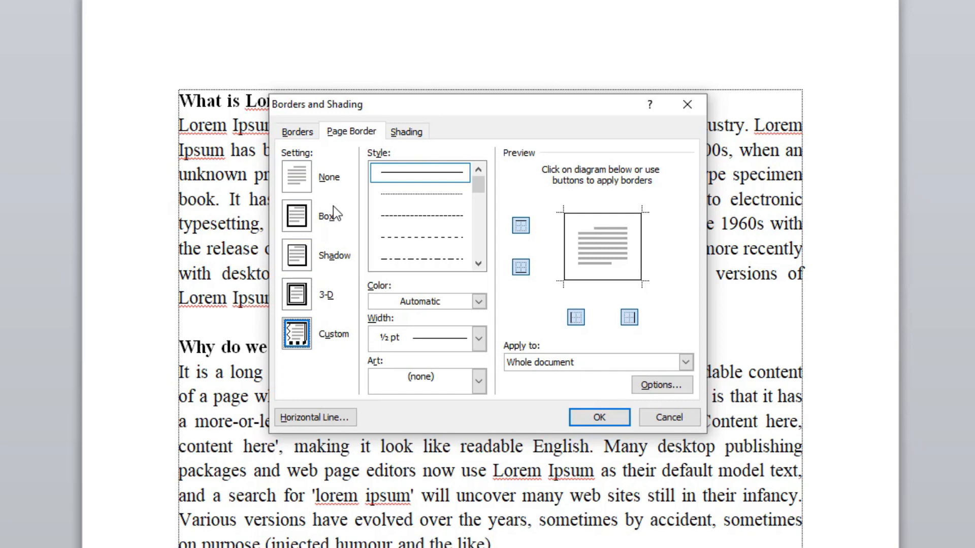
{"action": "left_click", "coordinate": [304, 221]}
Try the dashed and thick-thin line styles, and apply a solid ½ pt box border to the whole document.
{"action": "scroll", "coordinate": [429, 210], "scroll_direction": "down", "scroll_amount": 5}
{"action": "scroll", "coordinate": [429, 211], "scroll_direction": "up", "scroll_amount": 5}
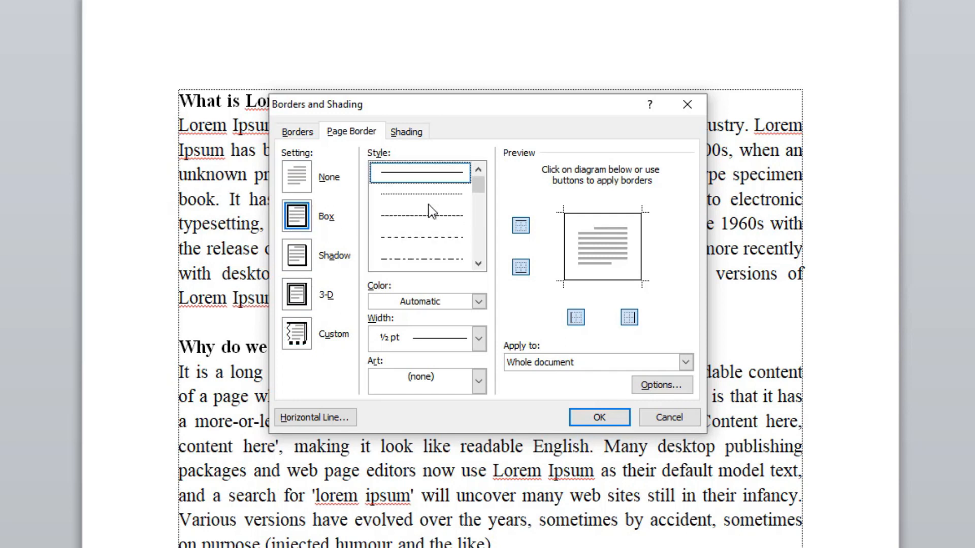
{"action": "left_click", "coordinate": [416, 236]}
{"action": "scroll", "coordinate": [415, 241], "scroll_direction": "down", "scroll_amount": 5}
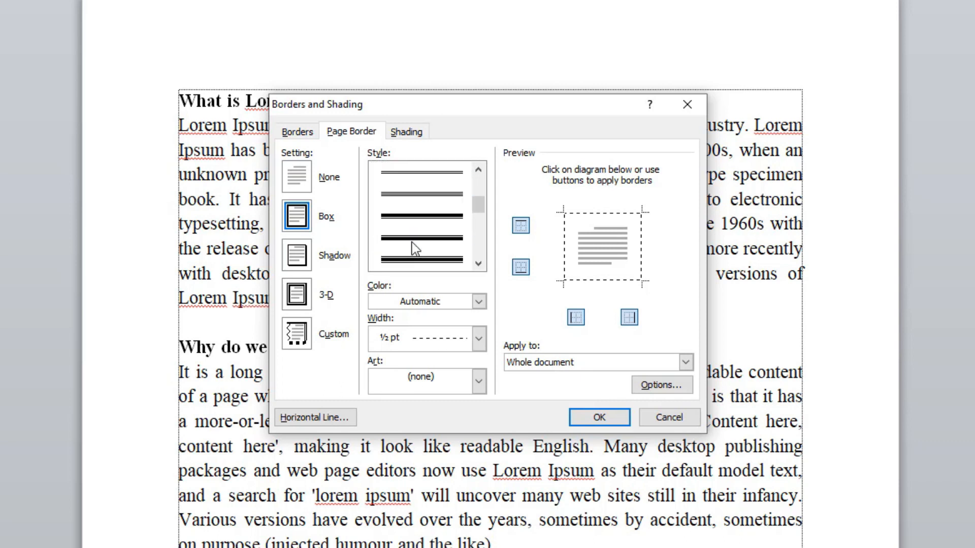
{"action": "left_click", "coordinate": [424, 219]}
{"action": "scroll", "coordinate": [425, 219], "scroll_direction": "up", "scroll_amount": 5}
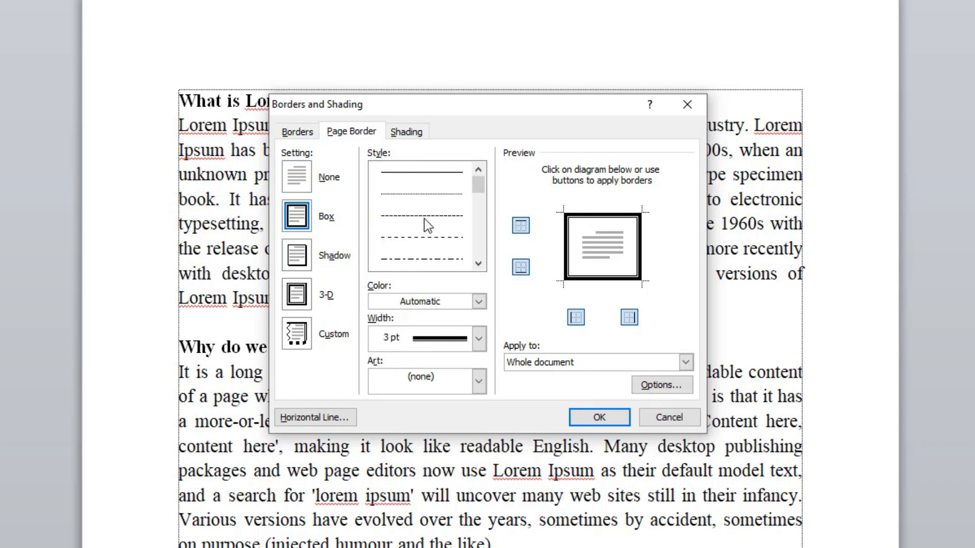
{"action": "left_click", "coordinate": [425, 176]}
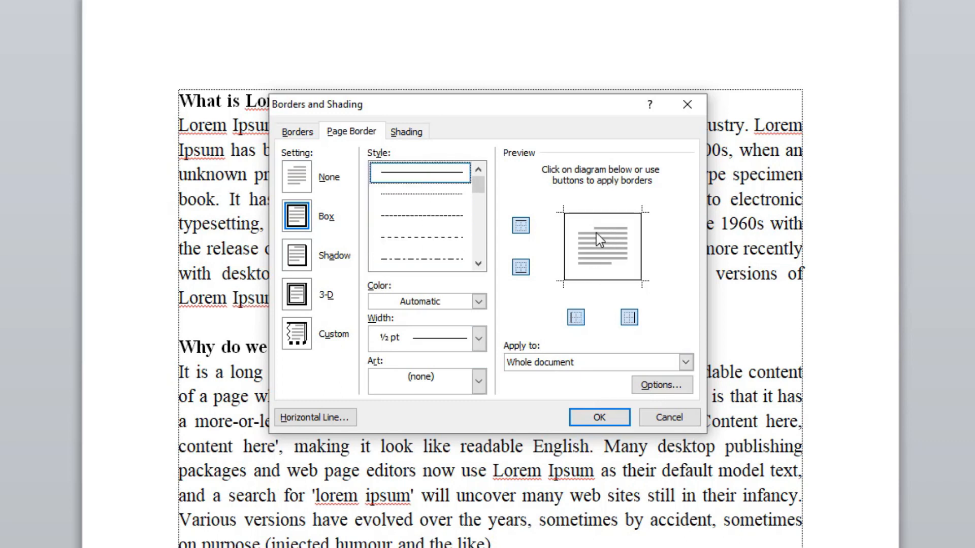
{"action": "left_click", "coordinate": [602, 419]}
{"action": "scroll", "coordinate": [295, 184], "scroll_direction": "up", "scroll_amount": 15}
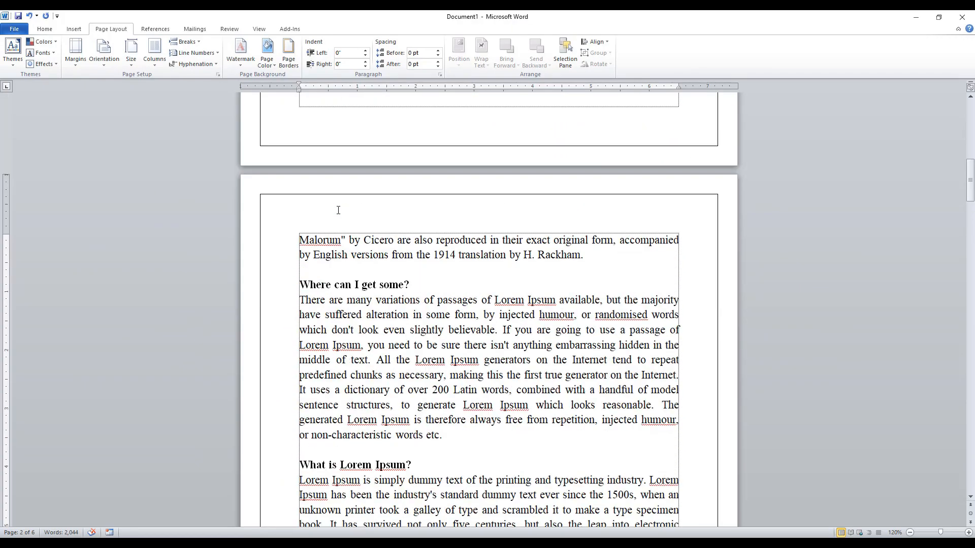
{"action": "scroll", "coordinate": [296, 184], "scroll_direction": "up", "scroll_amount": 7}
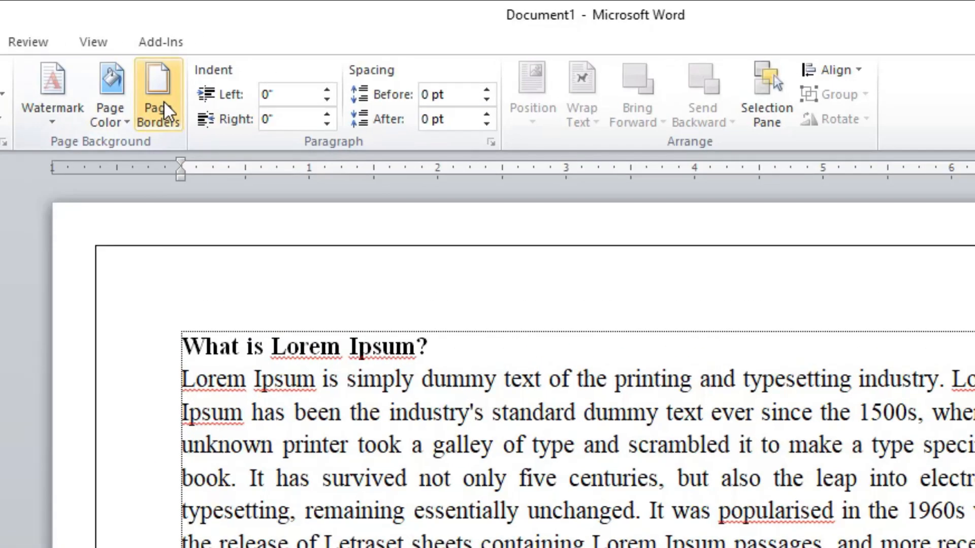
Set the page border width to 6 pt for the whole document, and check it on the pages.
{"action": "left_click", "coordinate": [288, 52]}
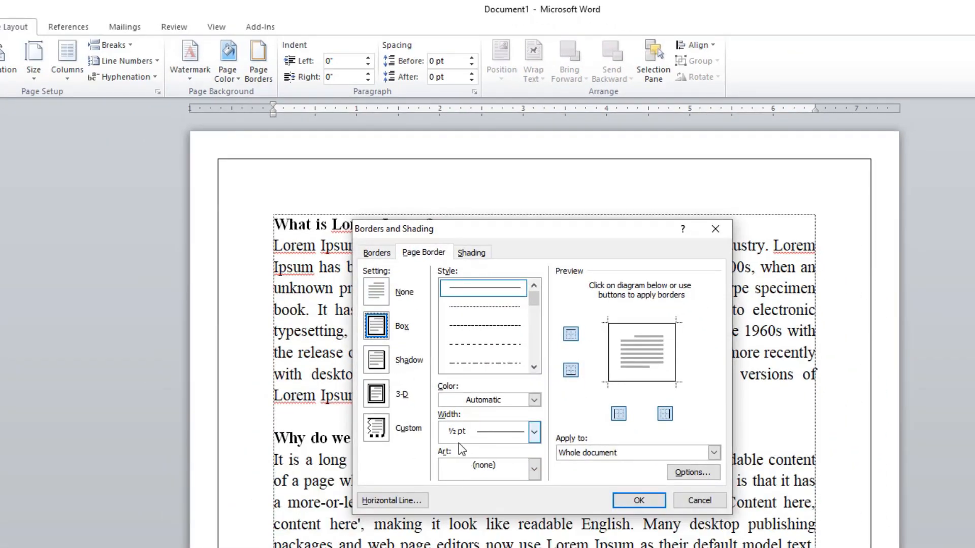
{"action": "left_click", "coordinate": [486, 437]}
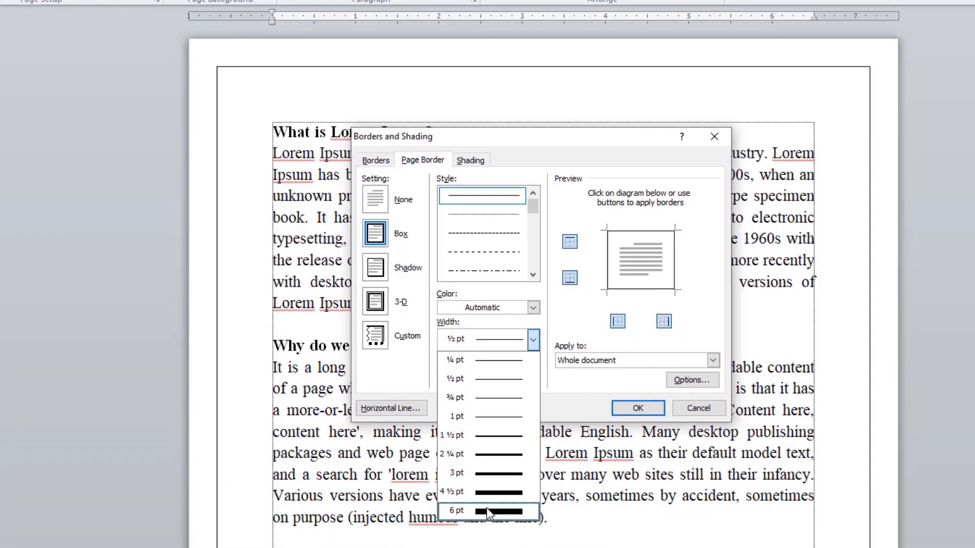
{"action": "left_click", "coordinate": [486, 509]}
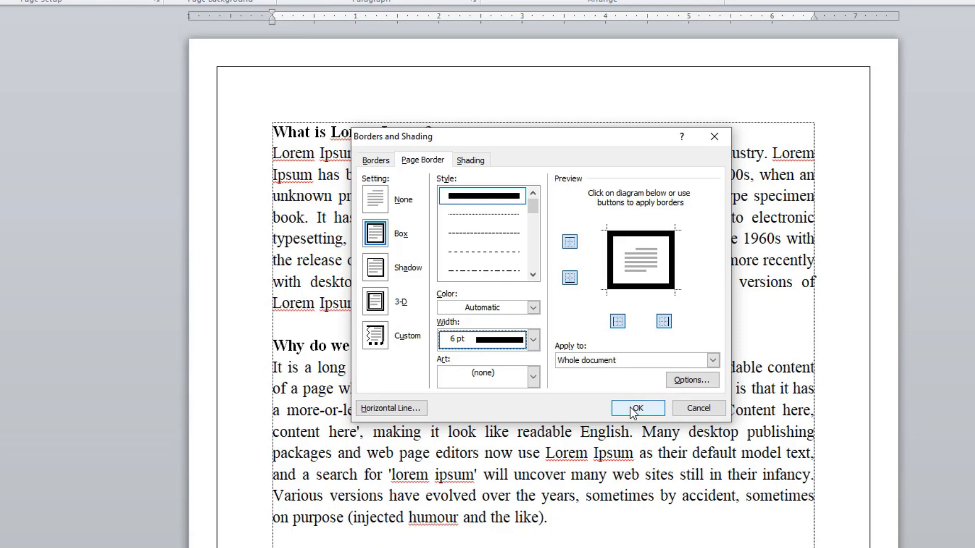
{"action": "left_click", "coordinate": [637, 409]}
{"action": "scroll", "coordinate": [376, 183], "scroll_direction": "down", "scroll_amount": 10}
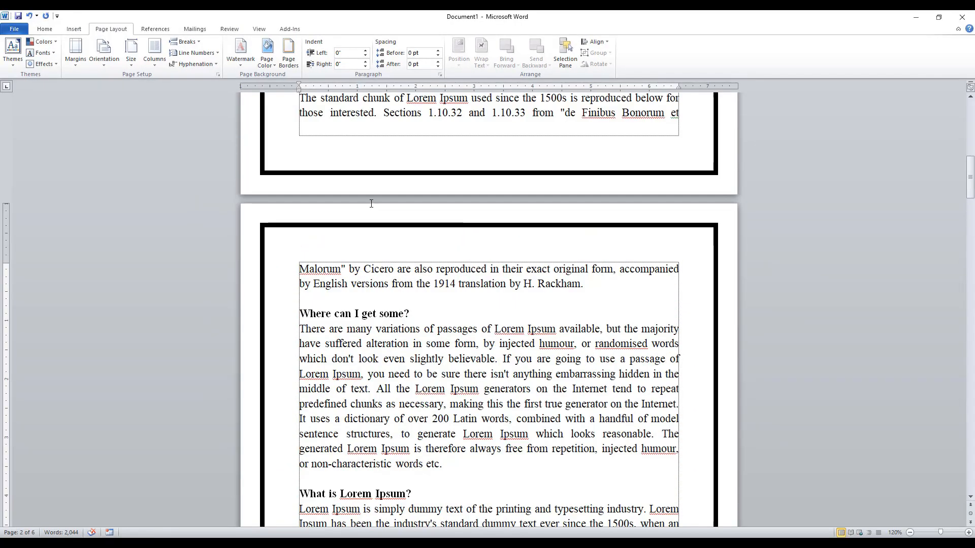
Try a dark orange page border color, apply standard Red to the whole document instead, and check it on the pages.
{"action": "left_click", "coordinate": [288, 51]}
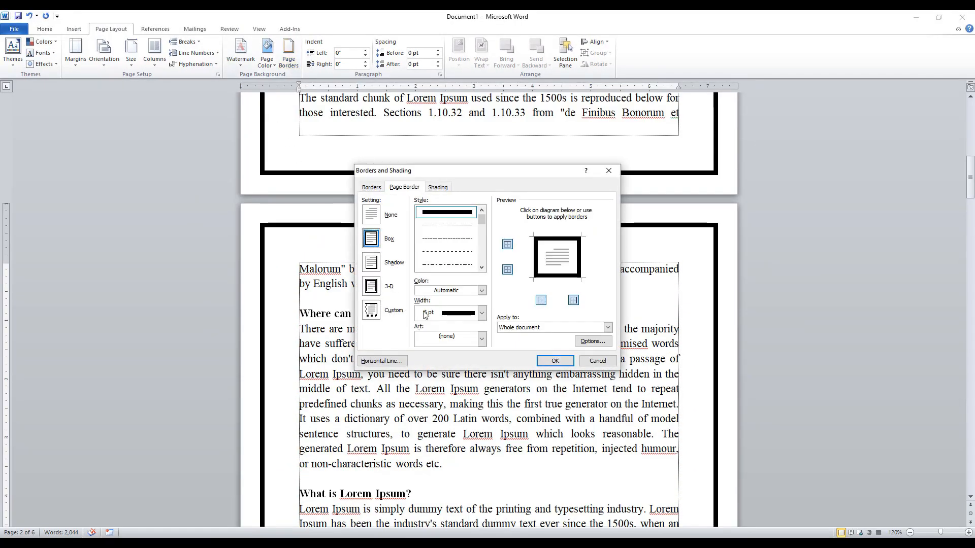
{"action": "left_click", "coordinate": [453, 292]}
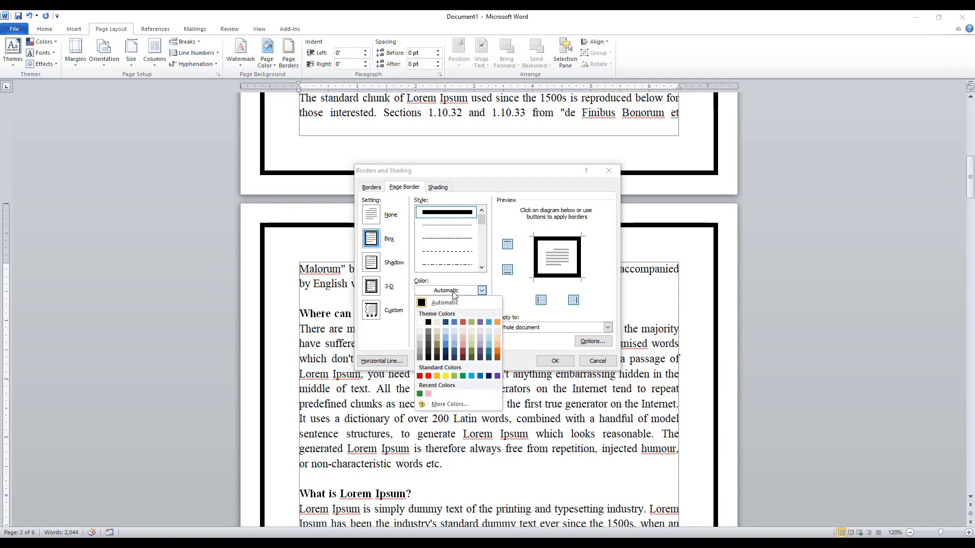
{"action": "left_click", "coordinate": [497, 356]}
{"action": "left_click", "coordinate": [482, 290]}
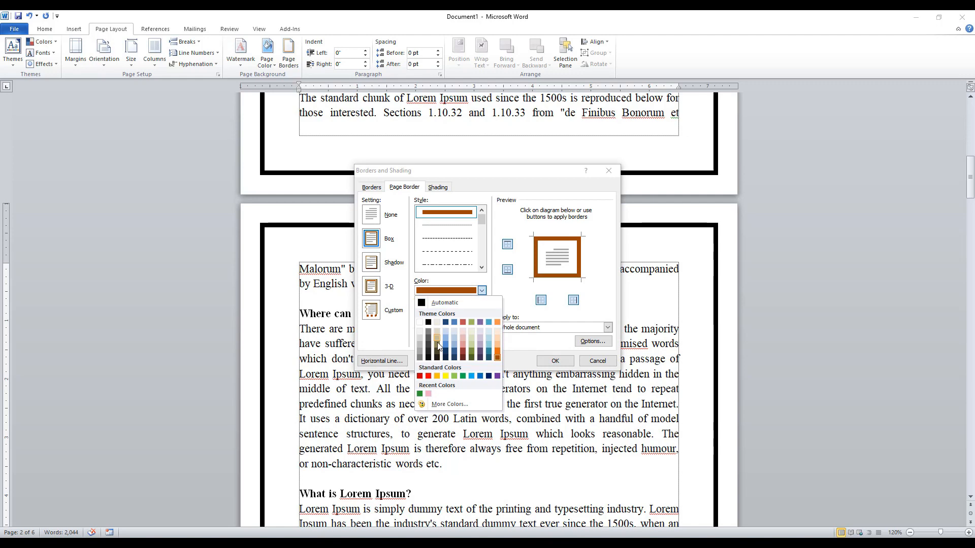
{"action": "left_click", "coordinate": [428, 375]}
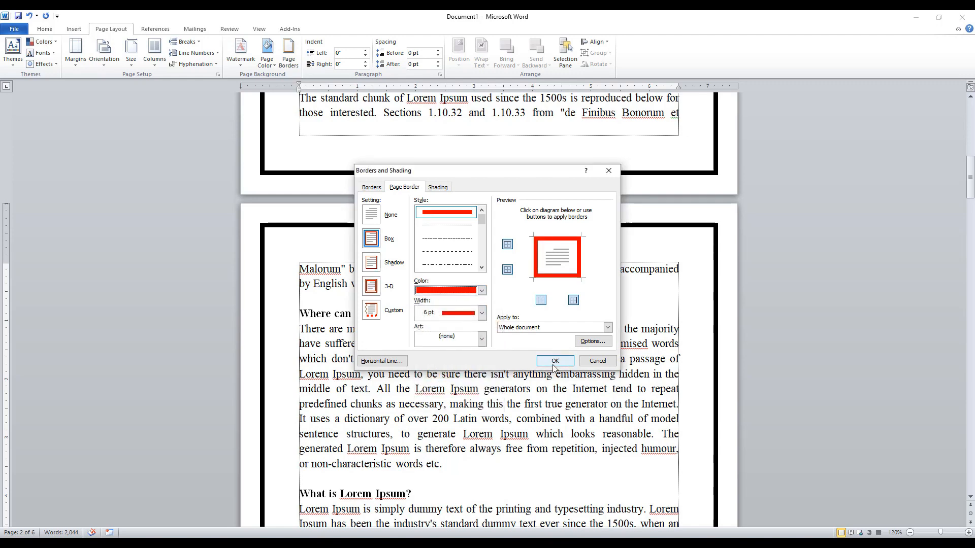
{"action": "left_click", "coordinate": [555, 361]}
{"action": "scroll", "coordinate": [522, 326], "scroll_direction": "up", "scroll_amount": 15}
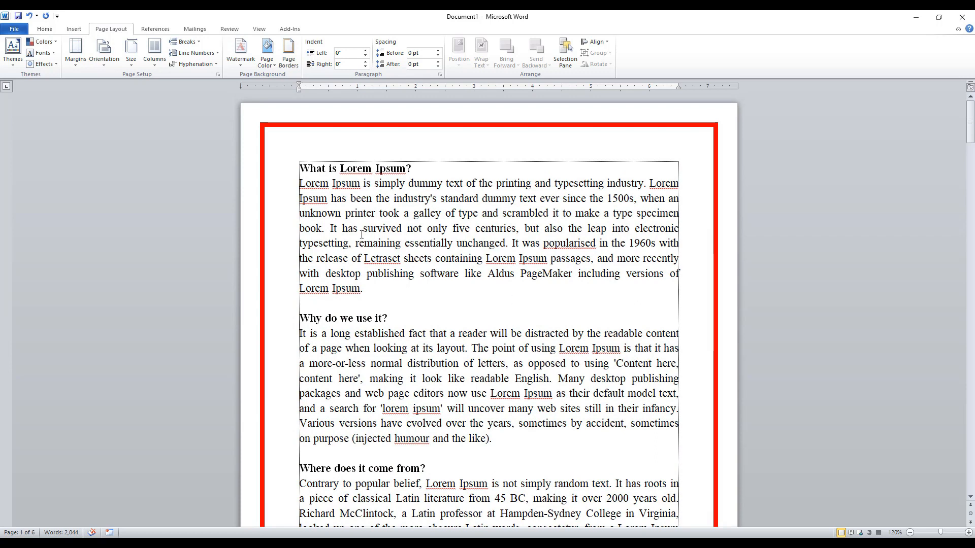
Remove the red box page border from the whole document with the None setting.
{"action": "left_click", "coordinate": [288, 52]}
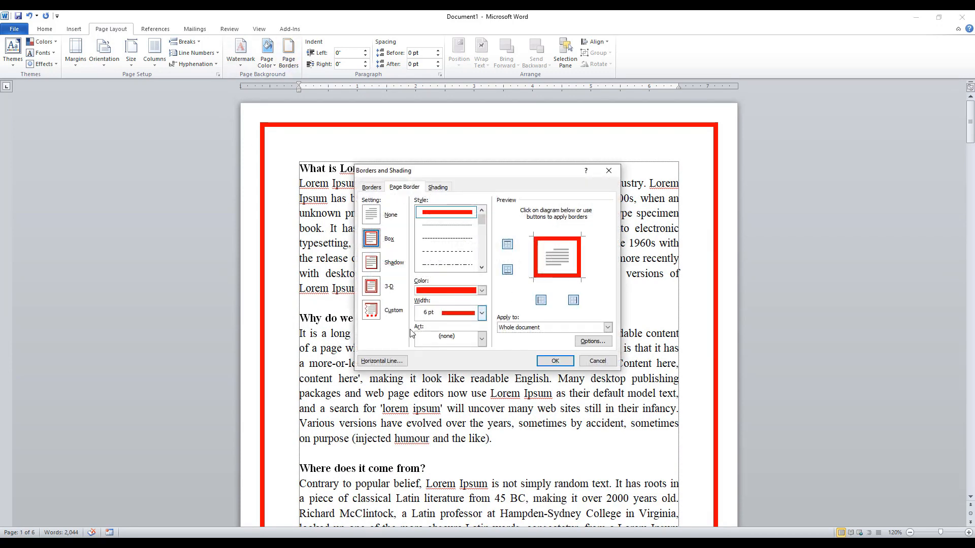
{"action": "left_click", "coordinate": [371, 215]}
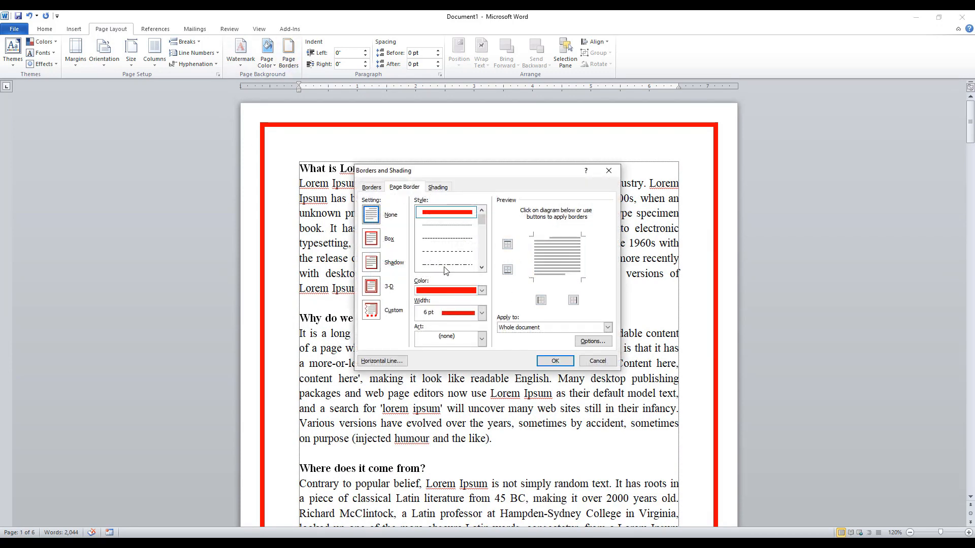
{"action": "left_click", "coordinate": [555, 361]}
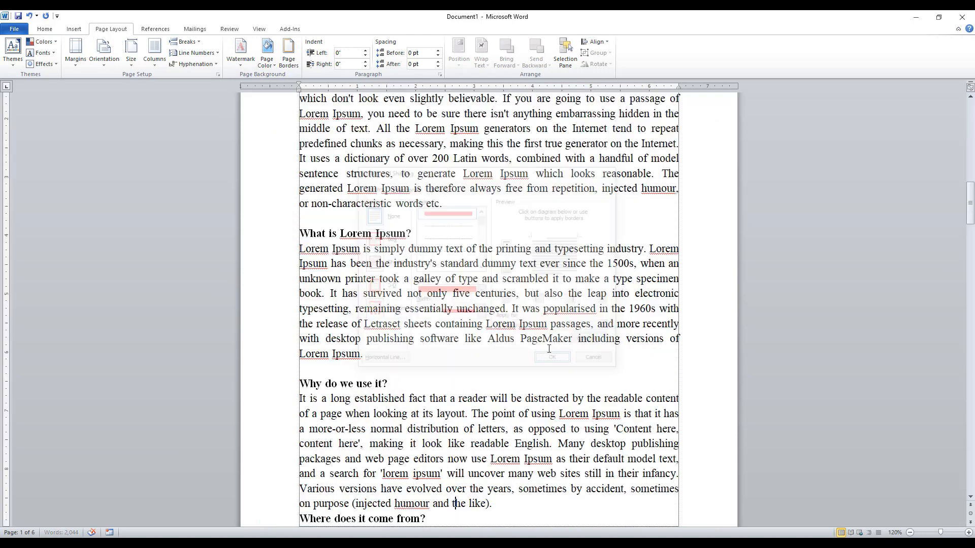
Apply a red 6 pt page border with the Shadow setting to the whole document, and check it on the pages.
{"action": "left_click", "coordinate": [289, 56]}
{"action": "left_click", "coordinate": [372, 266]}
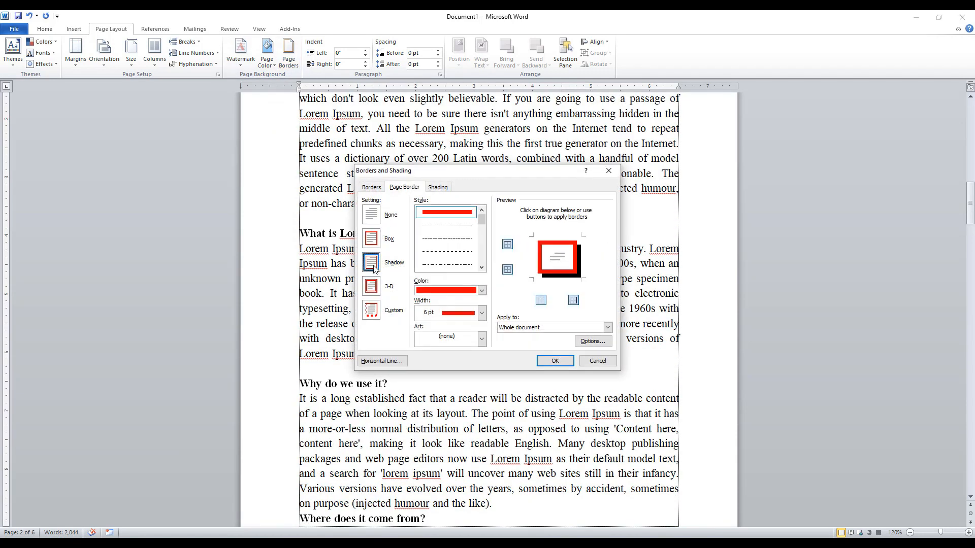
{"action": "left_click", "coordinate": [555, 361]}
{"action": "scroll", "coordinate": [700, 251], "scroll_direction": "up", "scroll_amount": 5}
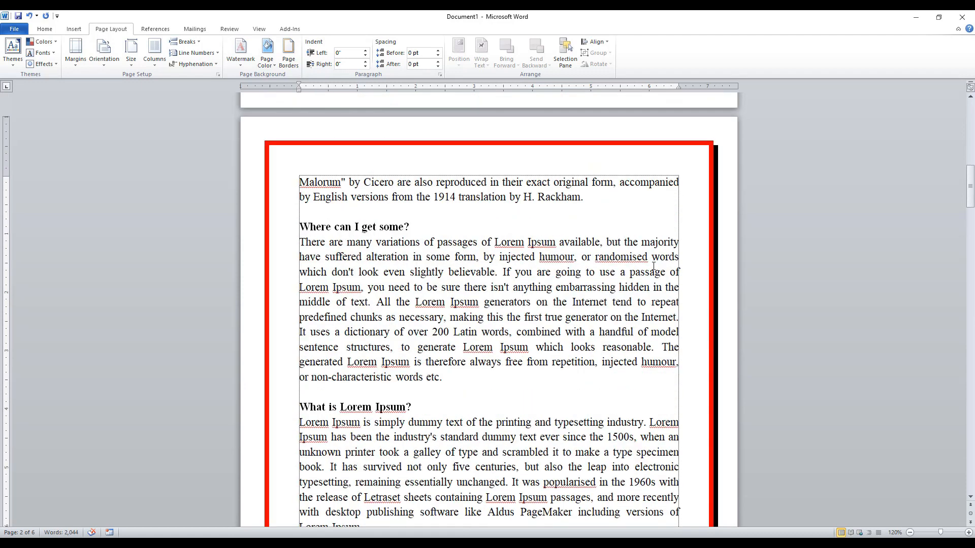
{"action": "scroll", "coordinate": [701, 251], "scroll_direction": "down", "scroll_amount": 5}
Replace the shadow border with the dark blue Greek-key art border on the whole document, and check it on the pages.
{"action": "left_click", "coordinate": [288, 59]}
{"action": "left_click", "coordinate": [372, 215]}
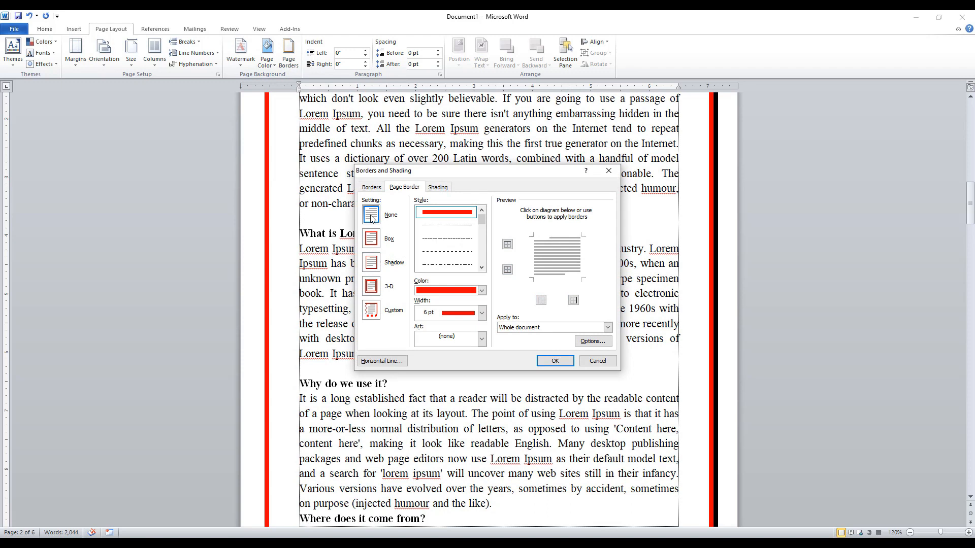
{"action": "left_click", "coordinate": [455, 344]}
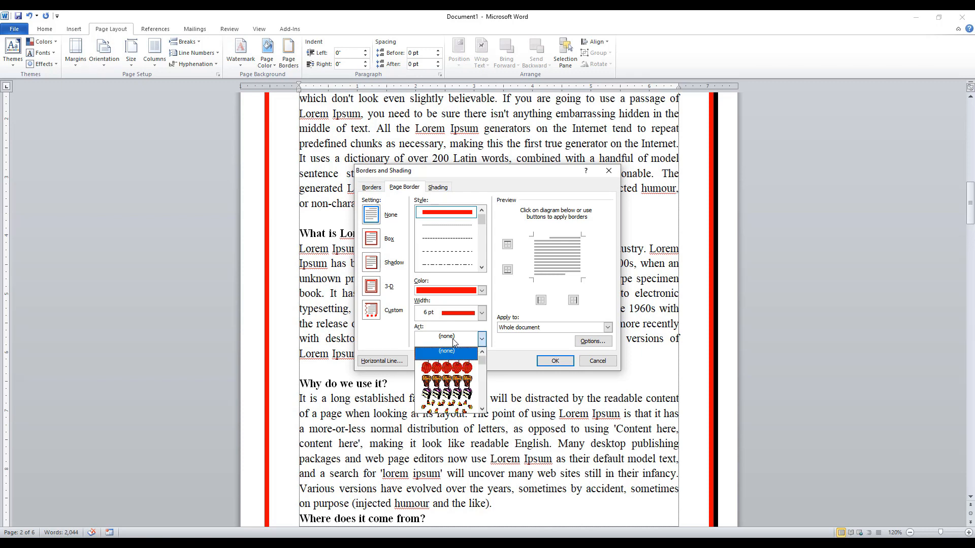
{"action": "scroll", "coordinate": [454, 367], "scroll_direction": "down", "scroll_amount": 6}
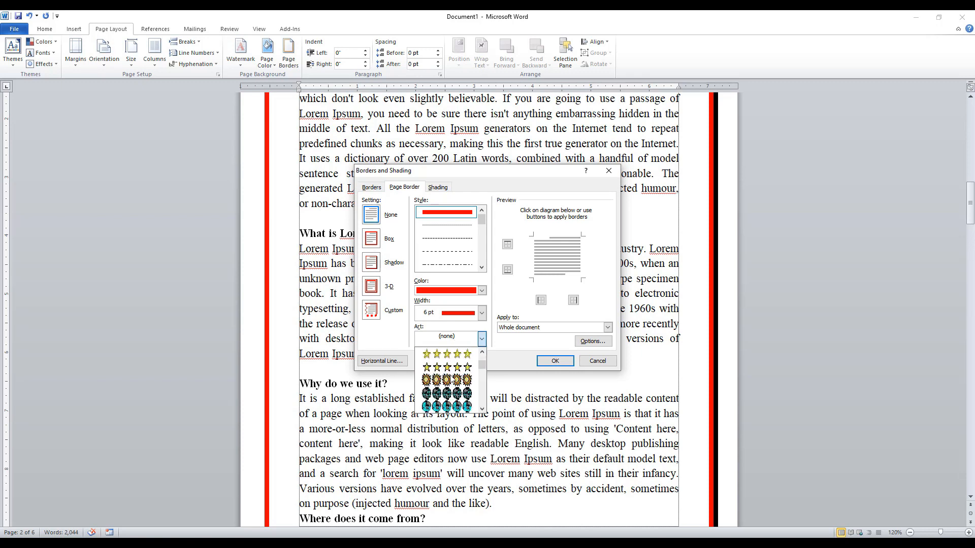
{"action": "scroll", "coordinate": [451, 378], "scroll_direction": "down", "scroll_amount": 8}
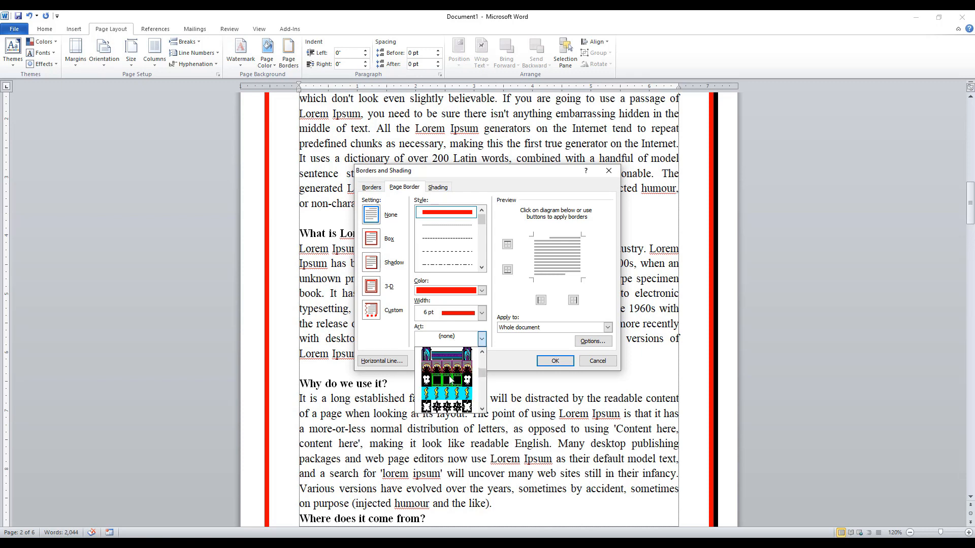
{"action": "left_click", "coordinate": [452, 358]}
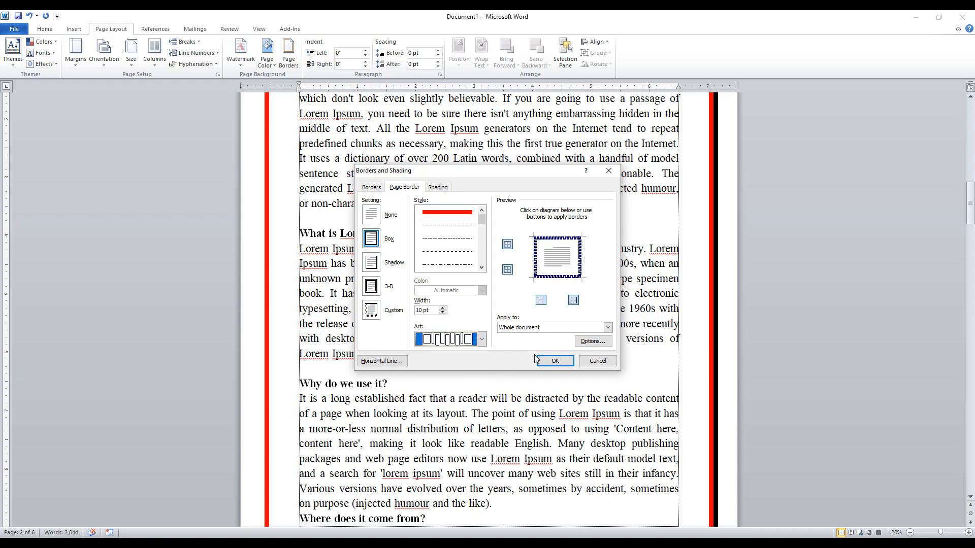
{"action": "left_click", "coordinate": [553, 362]}
{"action": "scroll", "coordinate": [544, 356], "scroll_direction": "down", "scroll_amount": 10}
{"action": "scroll", "coordinate": [544, 355], "scroll_direction": "up", "scroll_amount": 6}
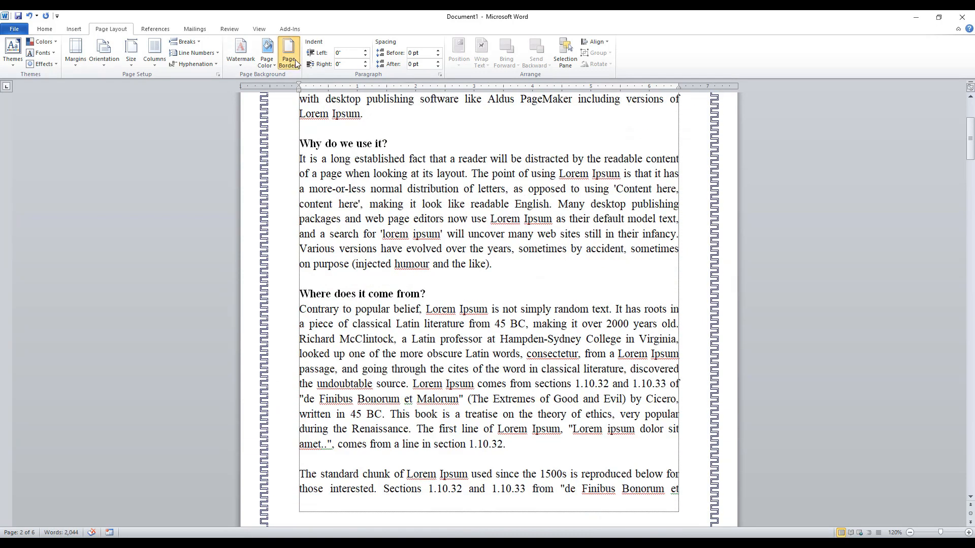
Change the page border art to the red apples for the whole document, and check it on the pages.
{"action": "left_click", "coordinate": [289, 53]}
{"action": "left_click", "coordinate": [481, 339]}
{"action": "scroll", "coordinate": [486, 376], "scroll_direction": "down", "scroll_amount": 3}
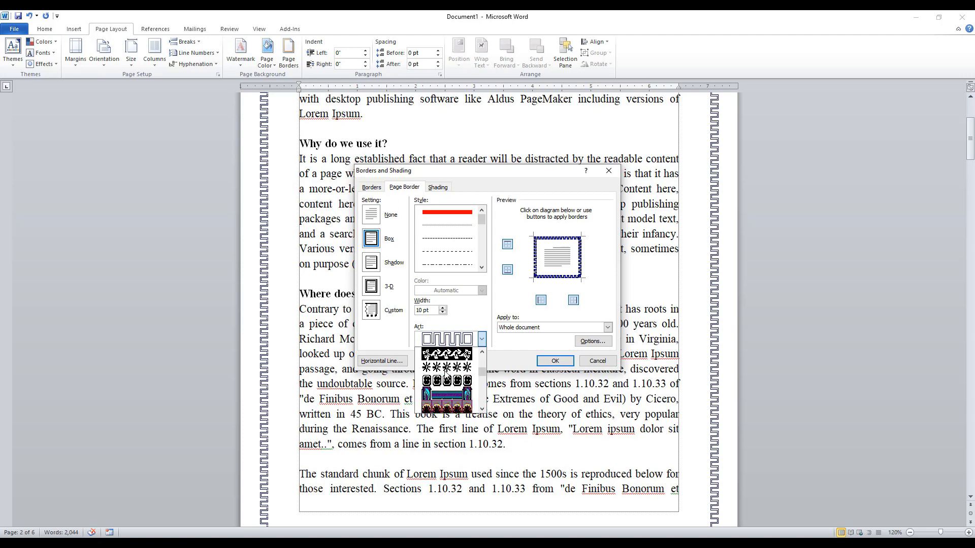
{"action": "left_click_drag", "start_coordinate": [485, 374], "coordinate": [485, 356]}
{"action": "left_click", "coordinate": [447, 367]}
{"action": "left_click", "coordinate": [555, 361]}
{"action": "scroll", "coordinate": [529, 300], "scroll_direction": "down", "scroll_amount": 12}
{"action": "scroll", "coordinate": [530, 301], "scroll_direction": "up", "scroll_amount": 16}
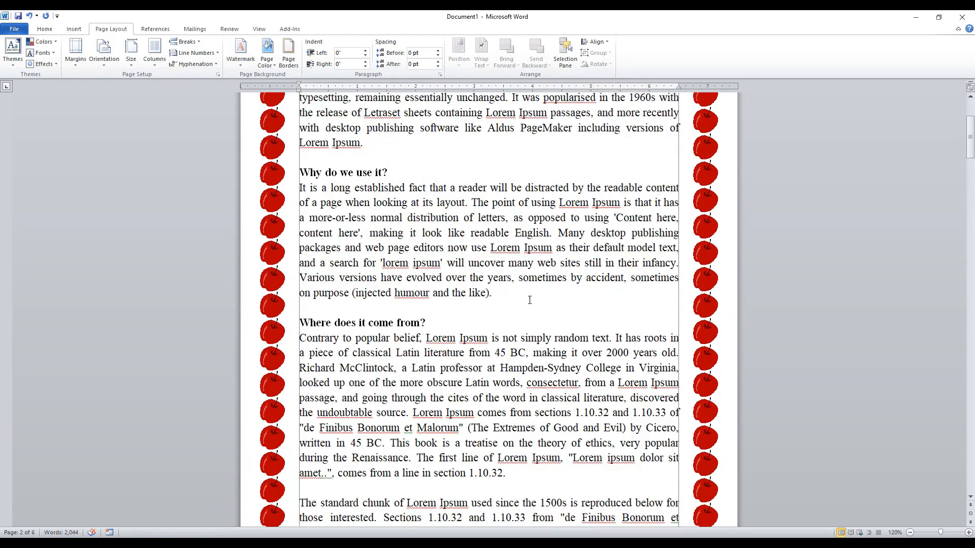
{"action": "left_click", "coordinate": [437, 255]}
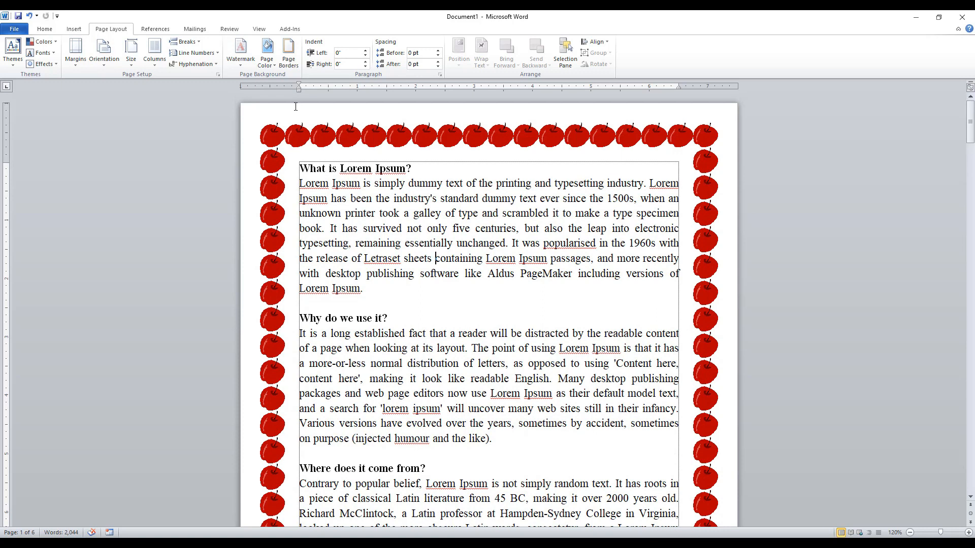
Replace the apple art with a double-line box page border on the whole document, and check it on the pages.
{"action": "left_click", "coordinate": [289, 65]}
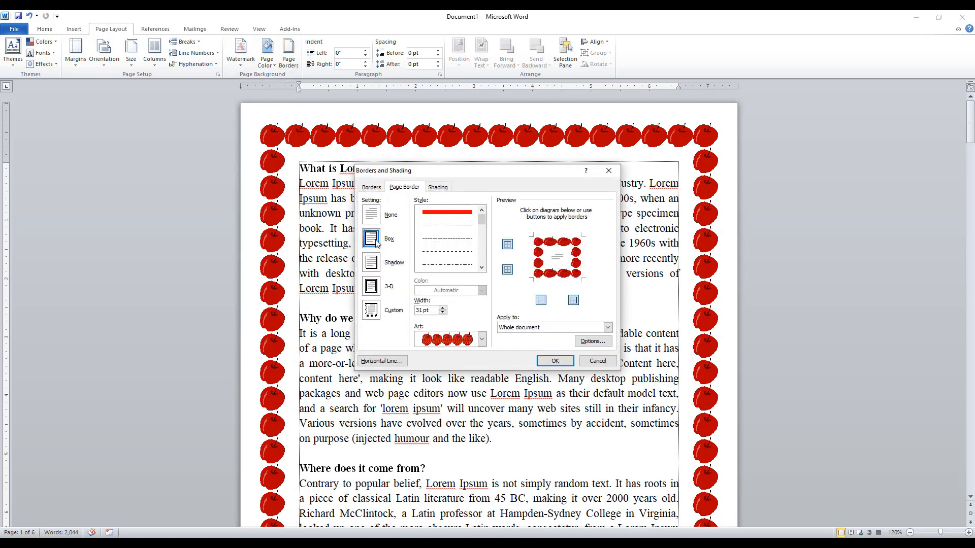
{"action": "scroll", "coordinate": [447, 243], "scroll_direction": "down", "scroll_amount": 2}
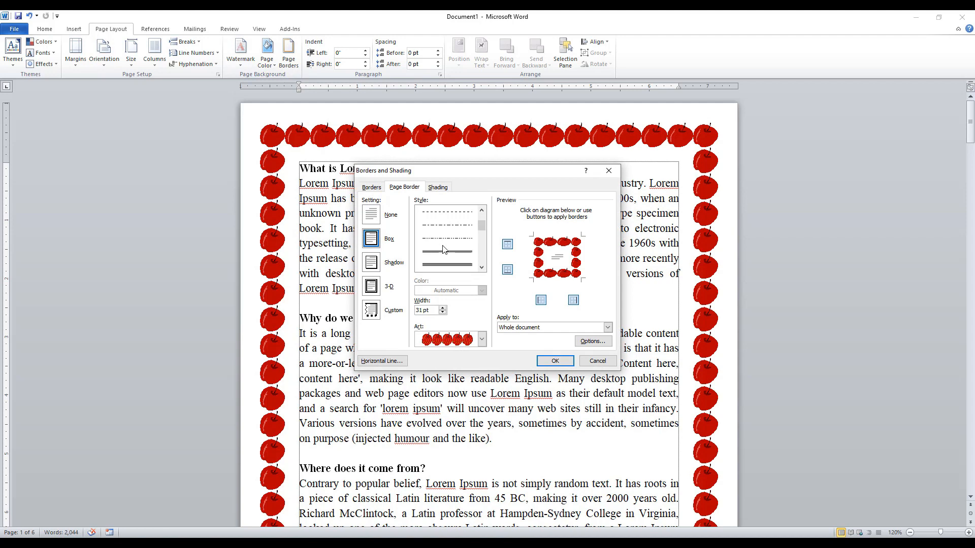
{"action": "left_click", "coordinate": [444, 256]}
{"action": "left_click", "coordinate": [555, 361]}
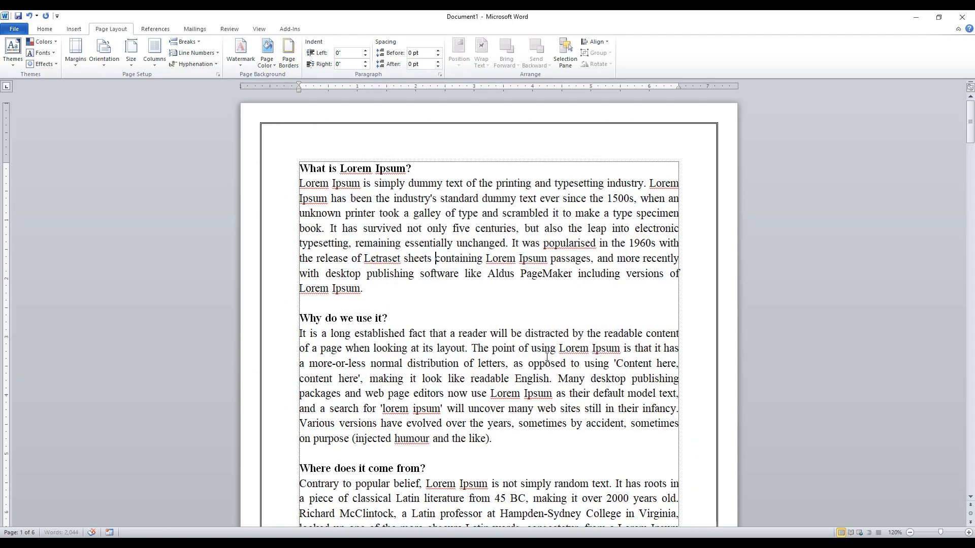
{"action": "scroll", "coordinate": [513, 321], "scroll_direction": "down", "scroll_amount": 3}
{"action": "scroll", "coordinate": [512, 321], "scroll_direction": "up", "scroll_amount": 3}
Remove the double-line page border from the whole document by choosing the None setting.
{"action": "left_click", "coordinate": [292, 61]}
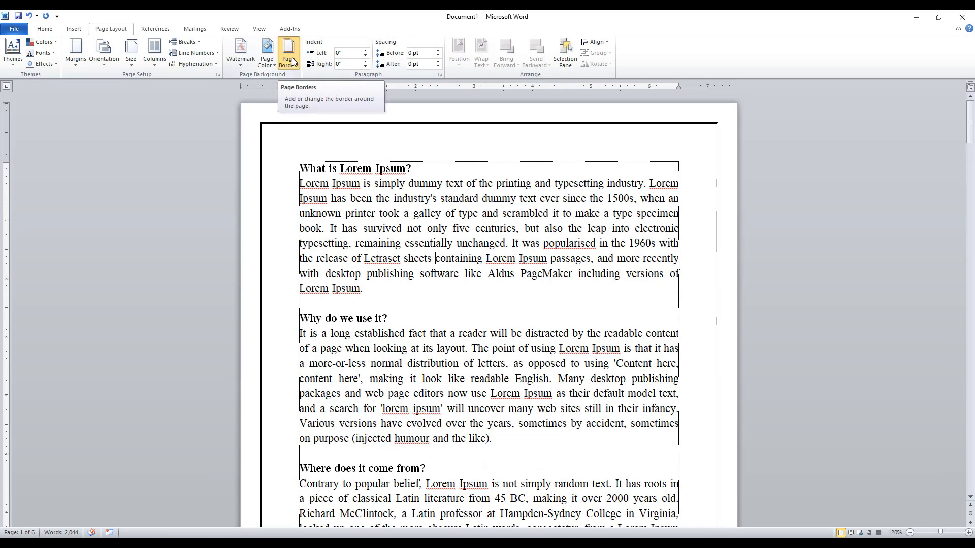
{"action": "left_click", "coordinate": [372, 215]}
{"action": "left_click", "coordinate": [554, 363]}
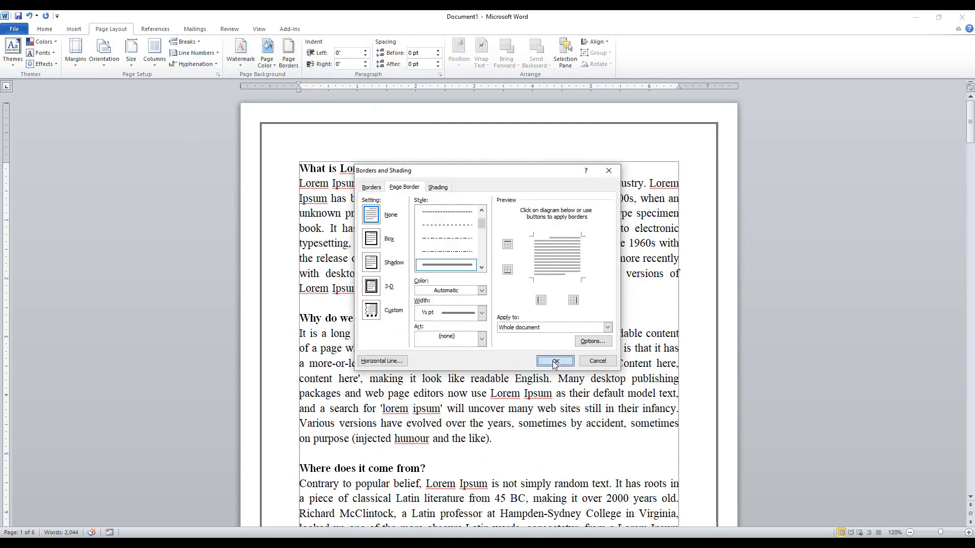